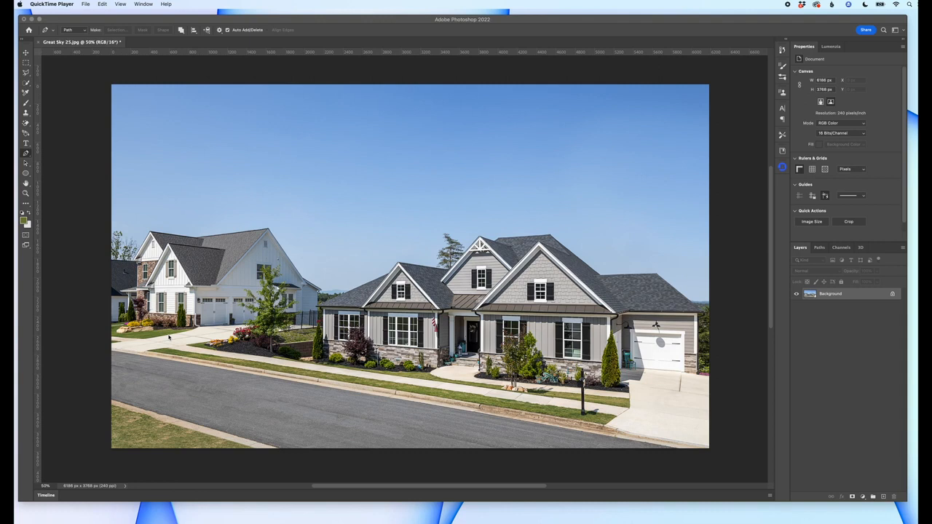
- Duplicate the Background layer onto a new layer above it
left_click(820, 367)
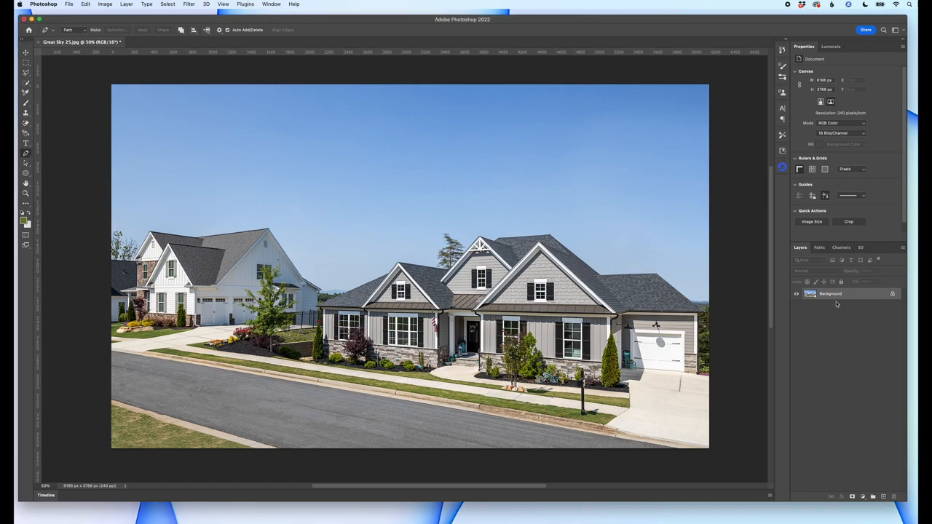
key("super+j")
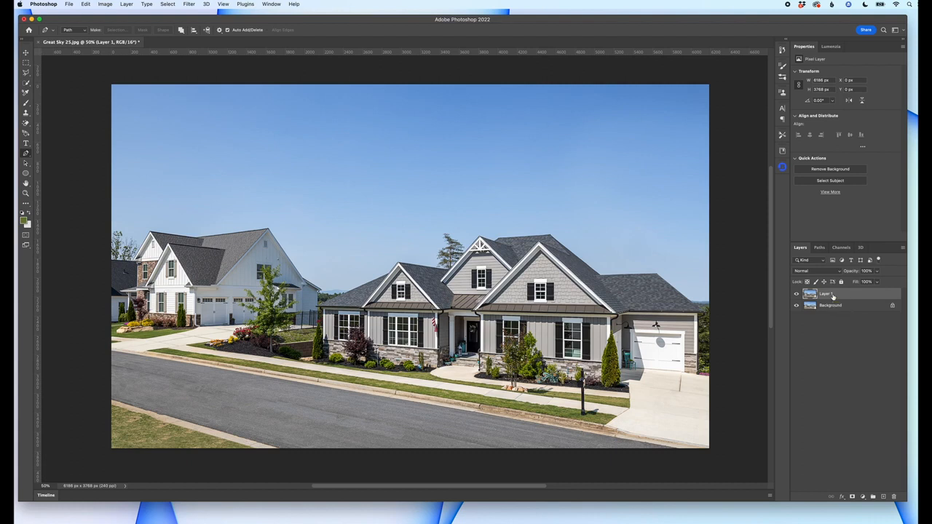
- Load the saved Grass path as a selection over the duplicated layer
left_click(819, 249)
right_click(819, 259)
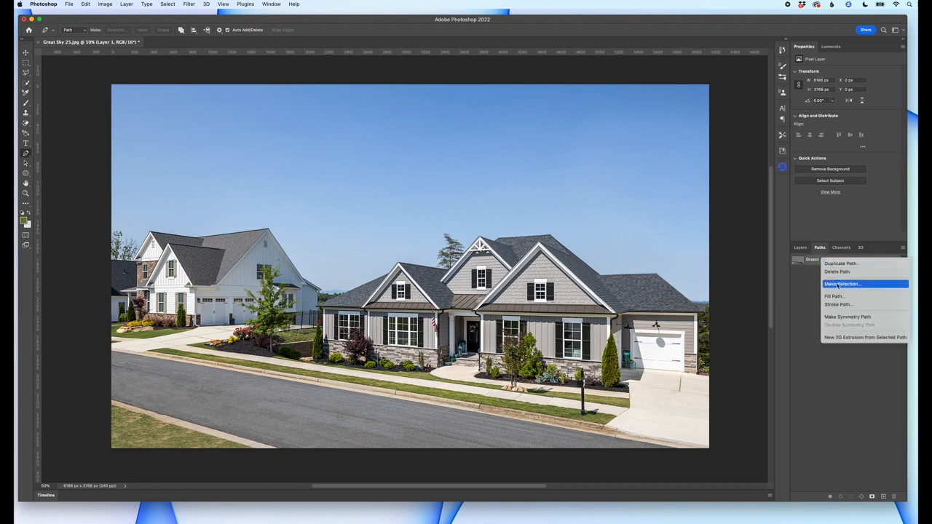
left_click(838, 284)
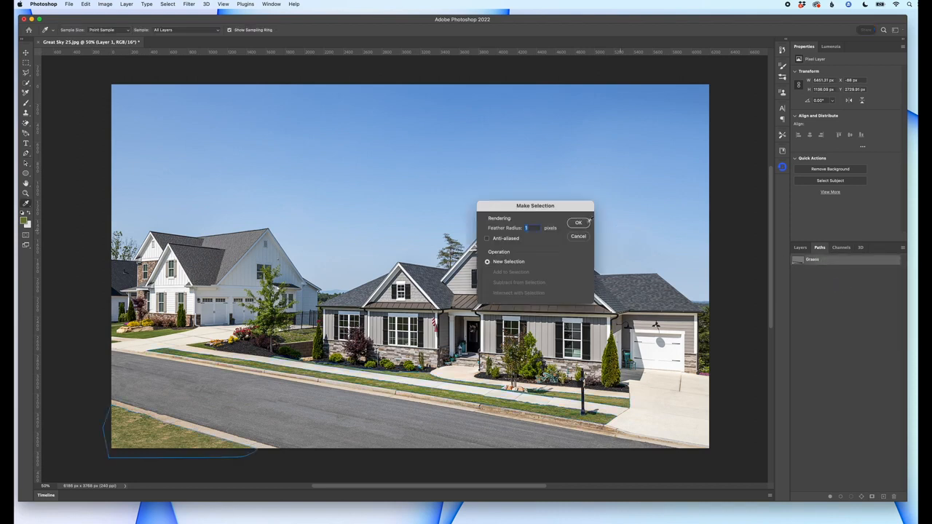
left_click(578, 223)
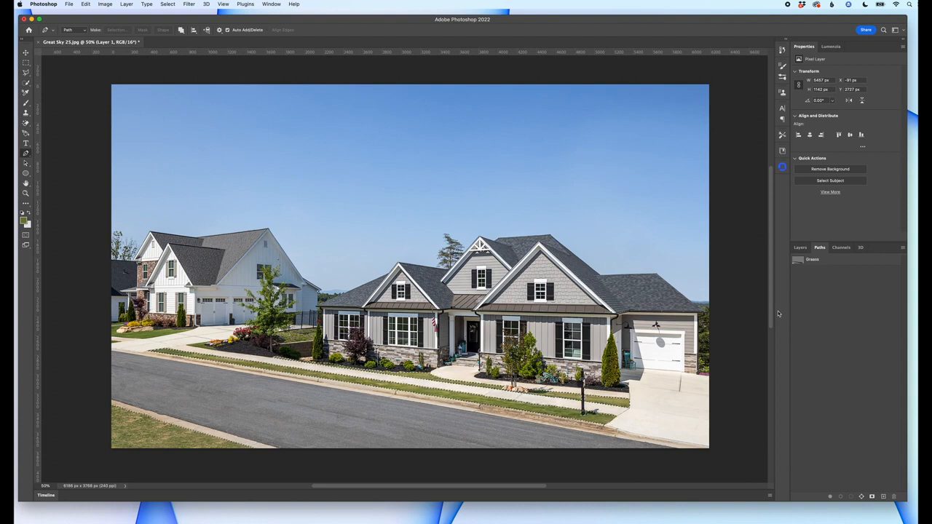
left_click(800, 248)
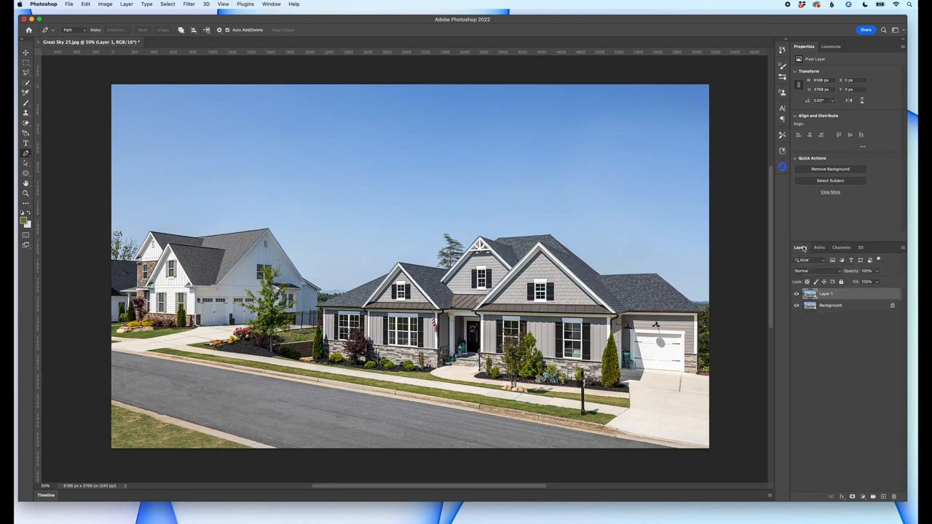
- Draw a closed Pen tool path around the grass patch in the photo's lower-left corner, running outside the canvas edge
left_click(256, 450)
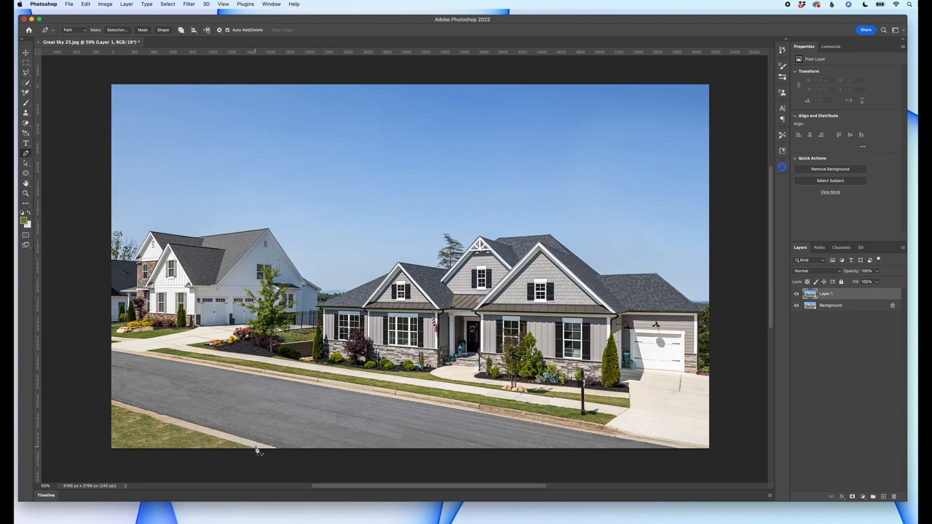
left_click(151, 418)
left_click(113, 406)
left_click_drag(105, 403, 100, 408)
left_click_drag(96, 434, 117, 471)
left_click_drag(142, 472, 175, 472)
left_click_drag(201, 470, 252, 455)
left_click(254, 447)
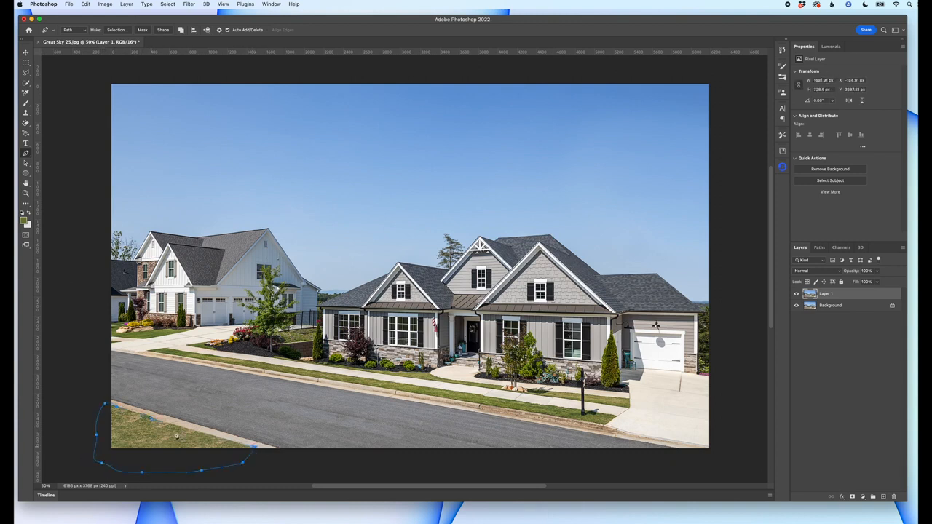
- Convert the new path around the corner grass patch to a selection, and deselect it
right_click(176, 435)
left_click(178, 468)
key("Return")
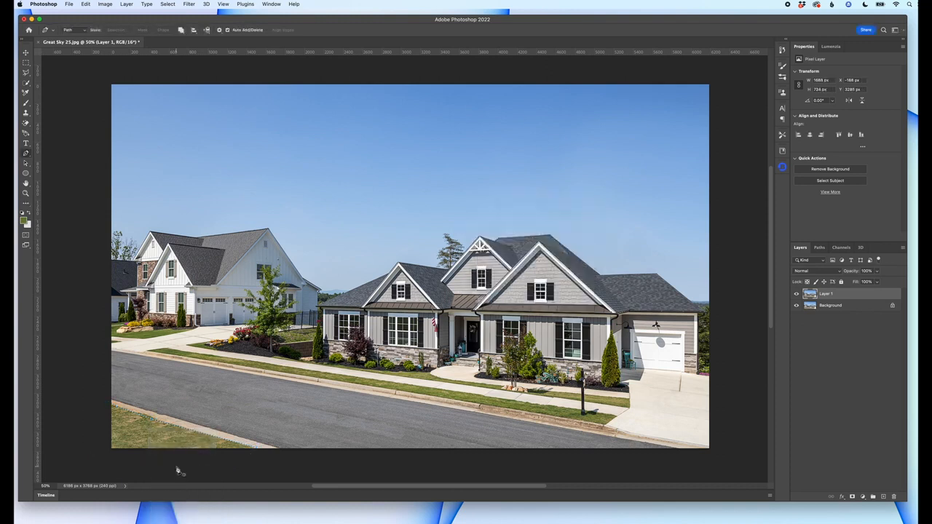
key("super+d")
- Add an empty layer above the duplicate and make a selection from the Grass path
left_click(881, 496)
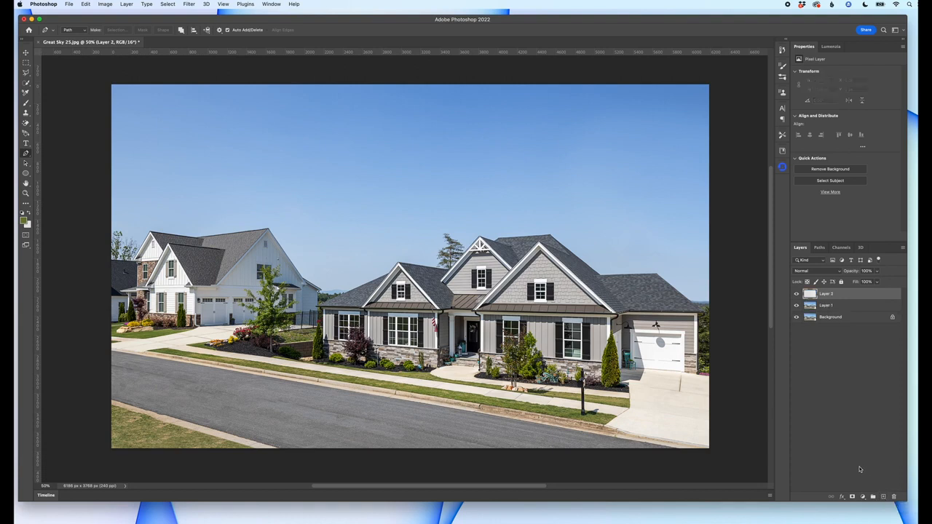
left_click(820, 248)
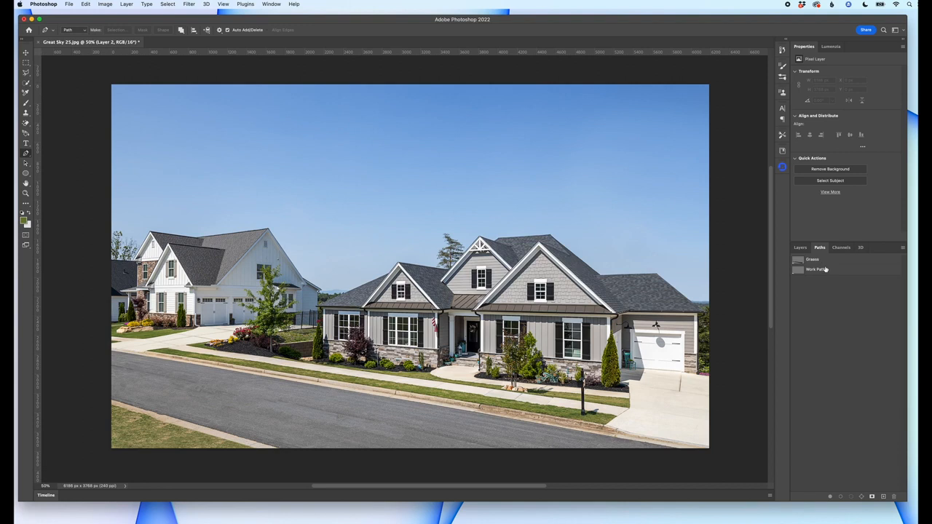
right_click(822, 261)
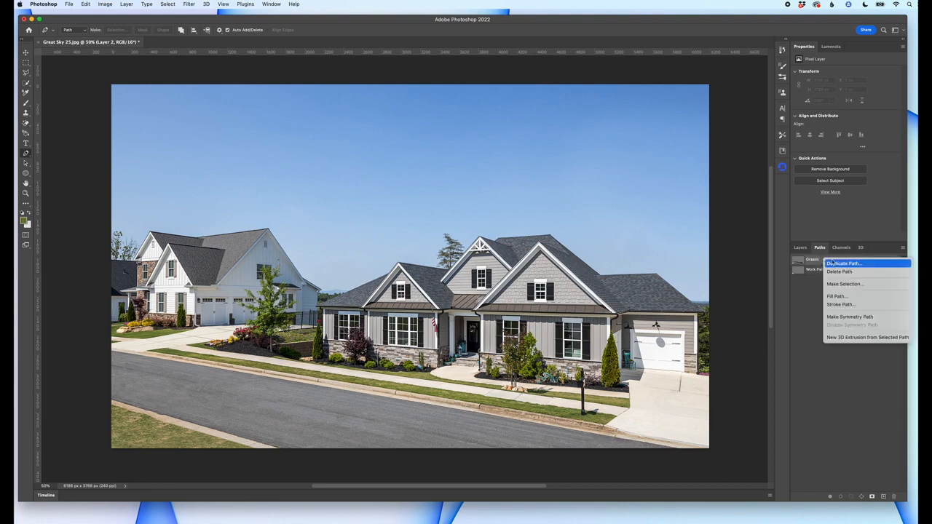
left_click(844, 284)
key("Return")
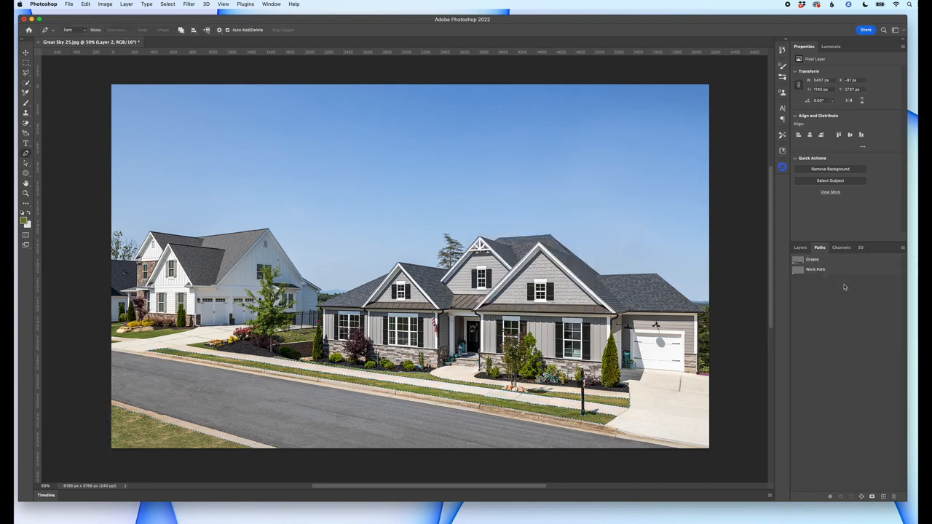
left_click(801, 248)
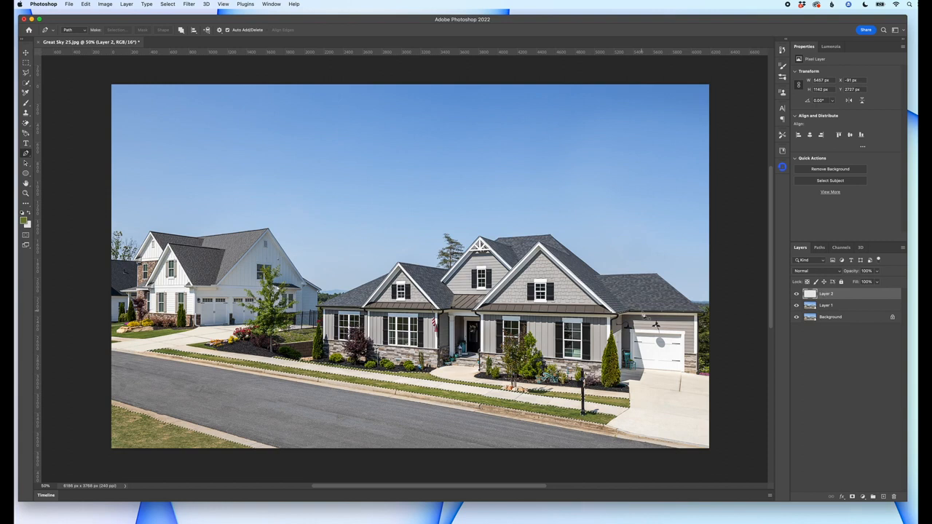
- Paint the selected grass areas green with the Brush at 50% flow and set the layer's blend mode to Color
key("b")
key("shift+5")
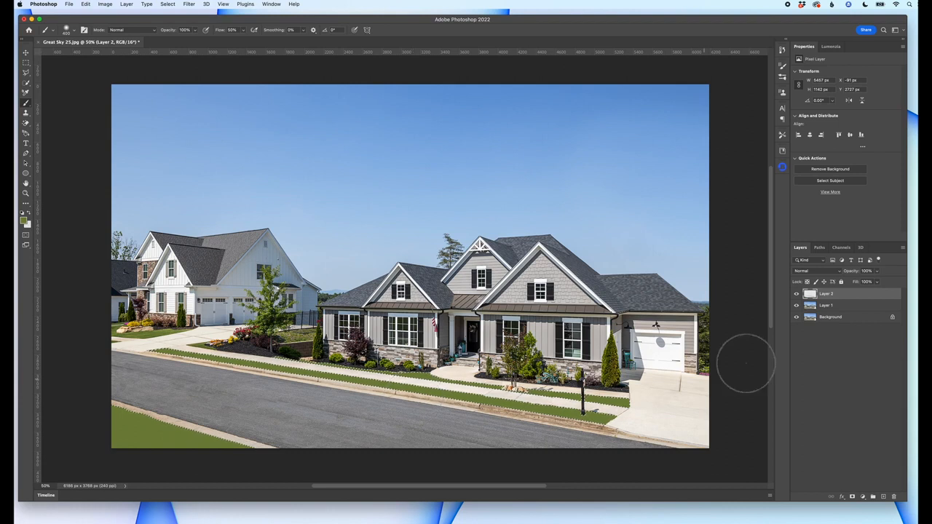
left_click(815, 271)
left_click(812, 477)
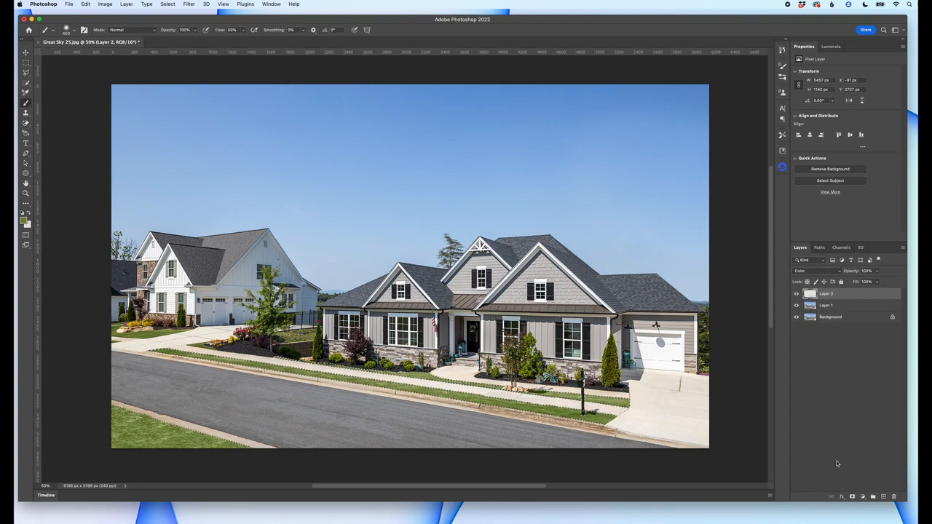
- Examine the recolored grass strips around the mailbox and driveway up close, and return to the whole photo
key("super+plus")
scroll(610, 412, "down", 4)
scroll(609, 412, "right", 6)
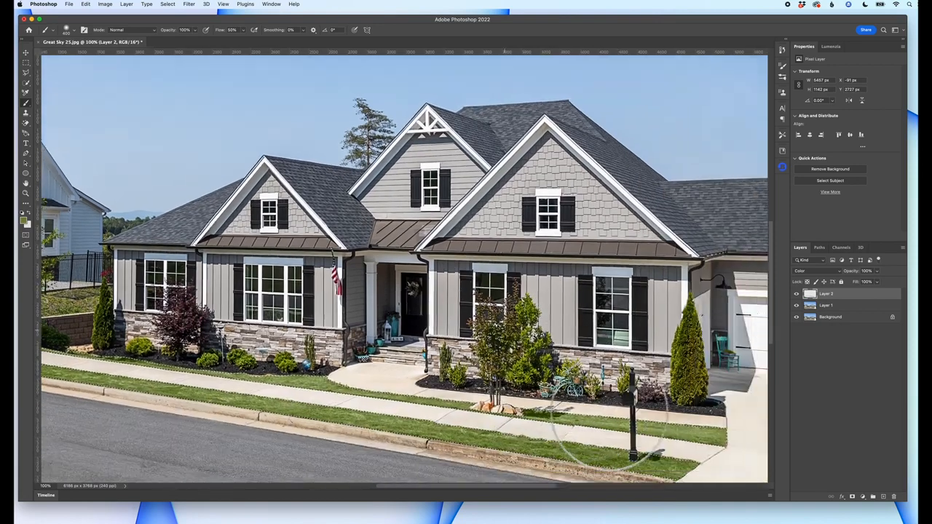
key("super+plus")
key("super+plus")
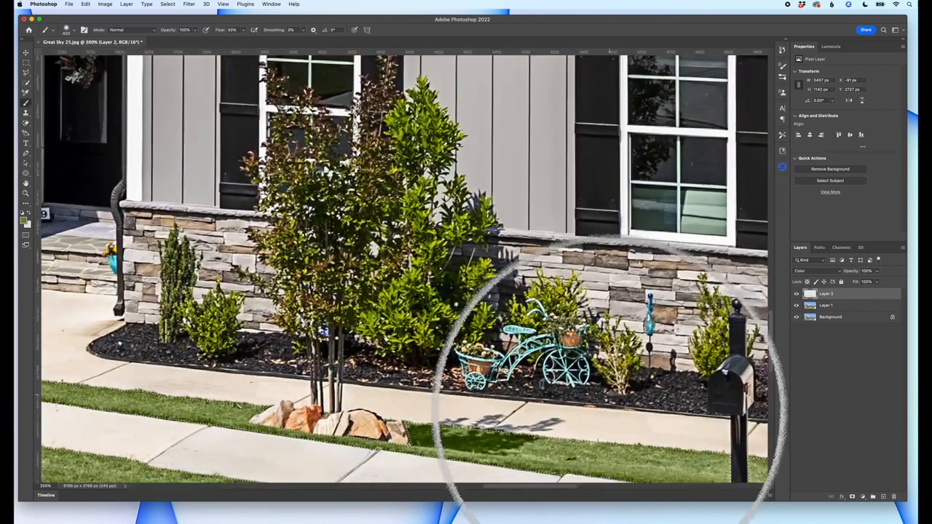
scroll(609, 415, "down", 5)
scroll(610, 415, "right", 2)
key("super+plus")
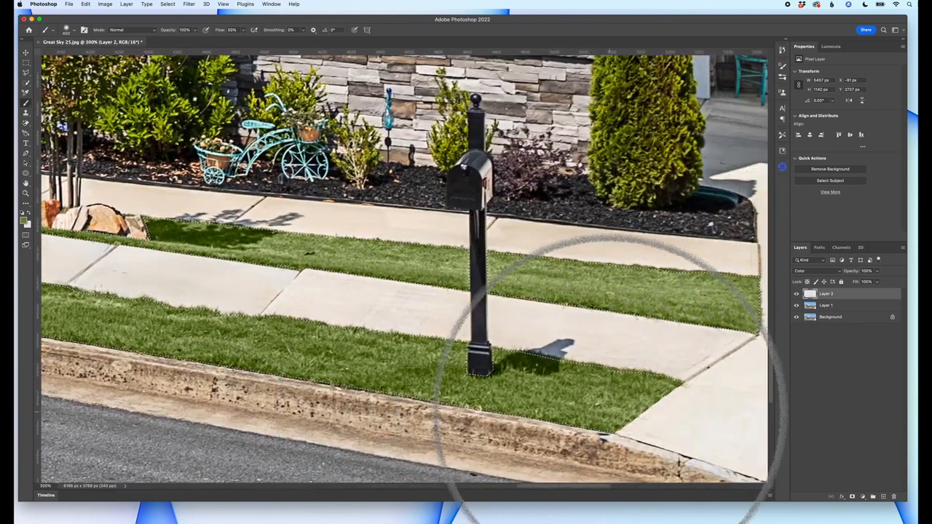
key("super+minus")
key("super+minus")
key("super+minus")
key("super+minus")
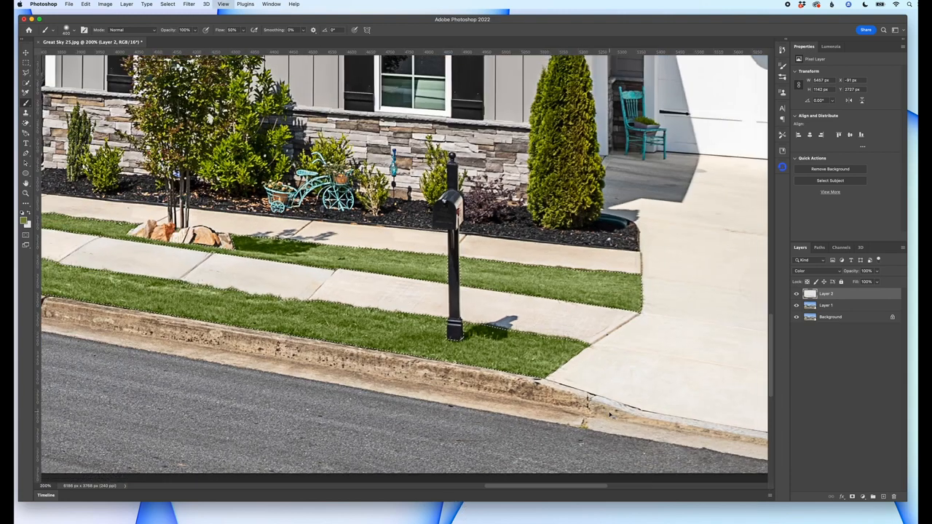
scroll(610, 412, "up", 4)
scroll(610, 412, "left", 4)
scroll(609, 412, "down", 1)
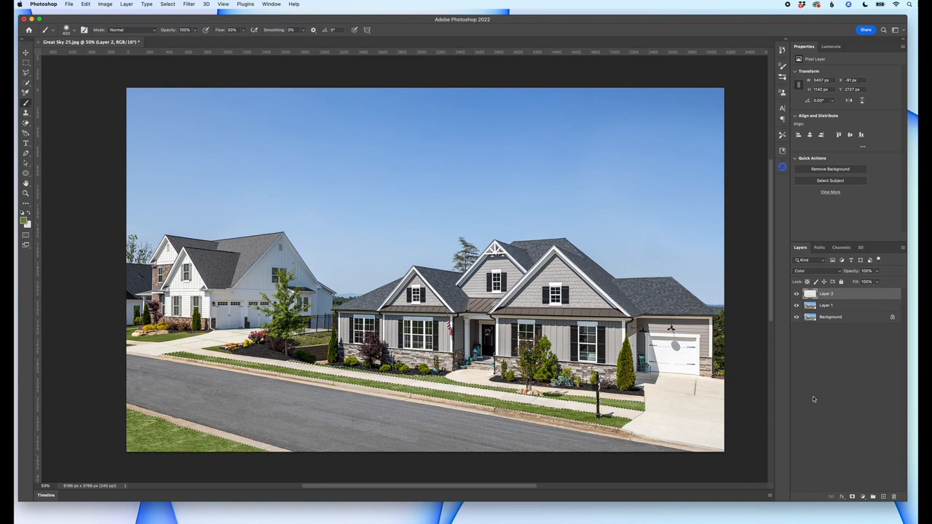
- Copy the painted grass to a new layer, set its blend mode to Hue and check the effect near the mailbox
key("super+j")
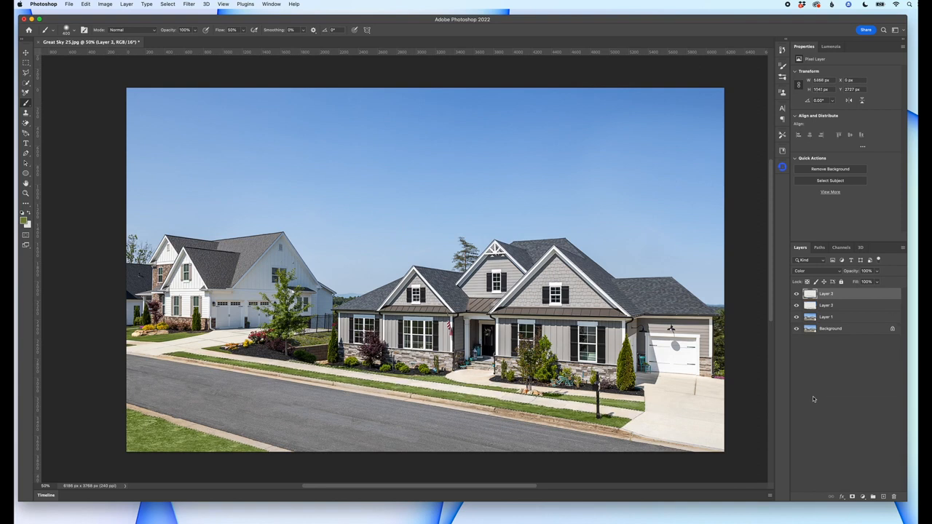
left_click(807, 272)
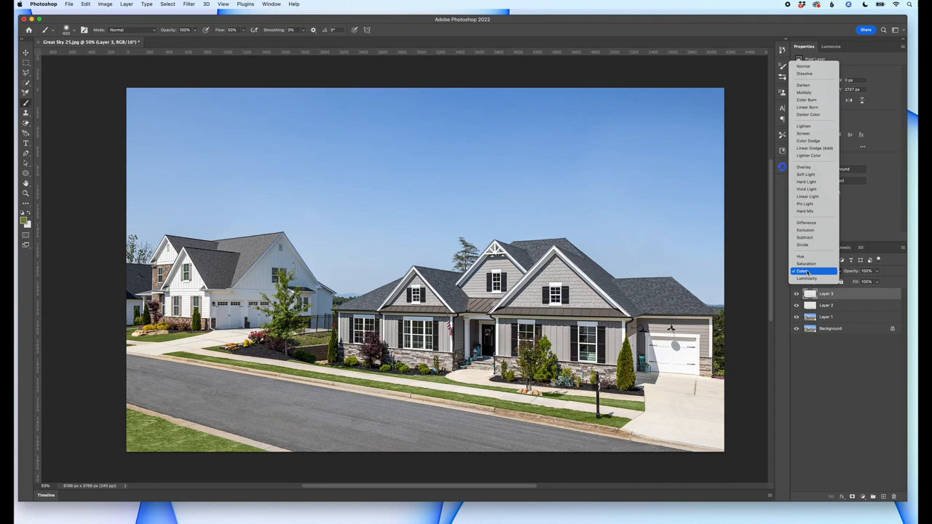
left_click(801, 256)
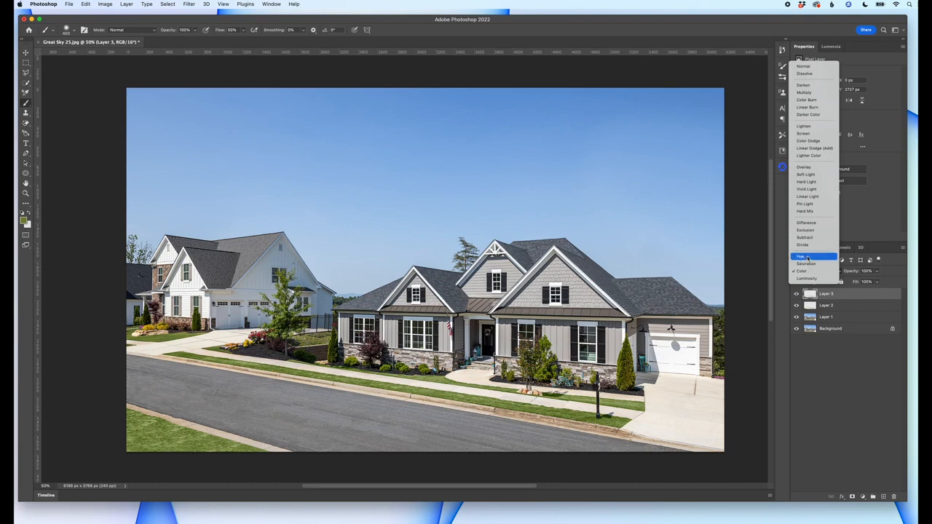
scroll(671, 353, "up", 10)
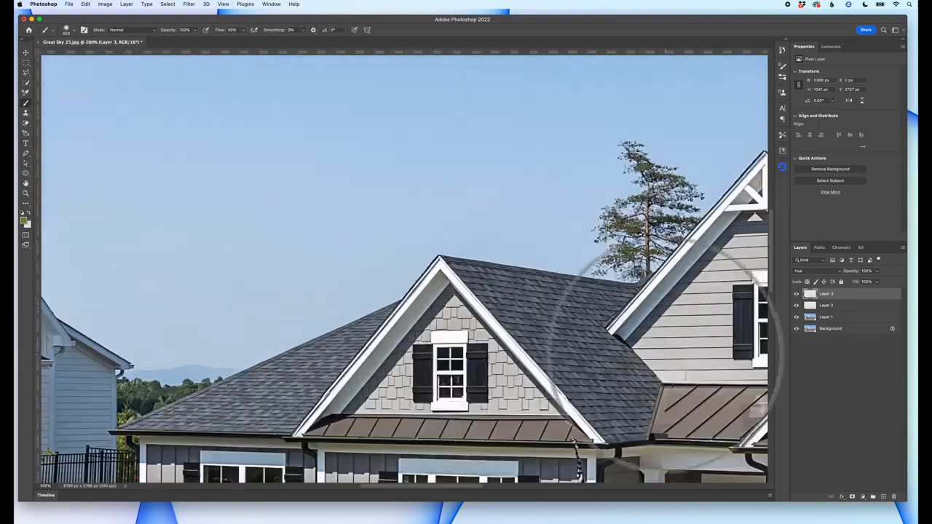
scroll(659, 354, "down", 5)
scroll(666, 323, "left", 2)
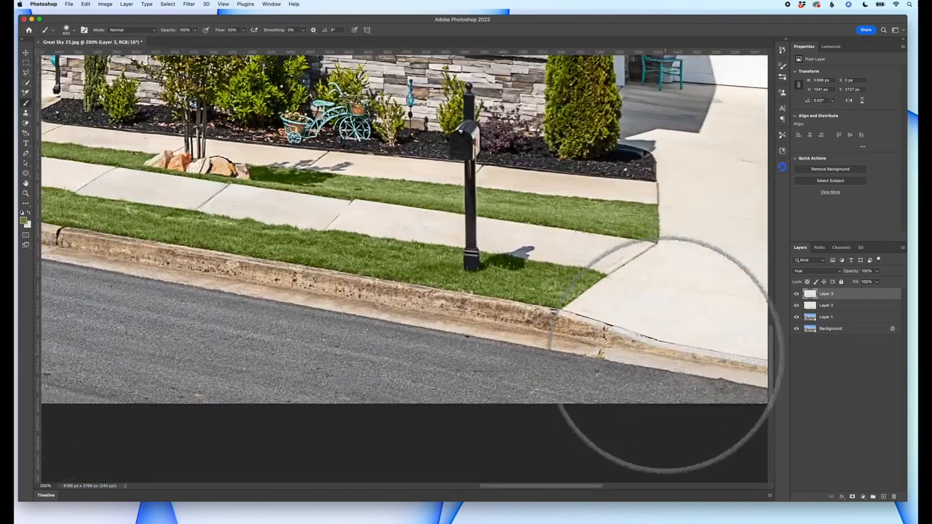
left_click(796, 295)
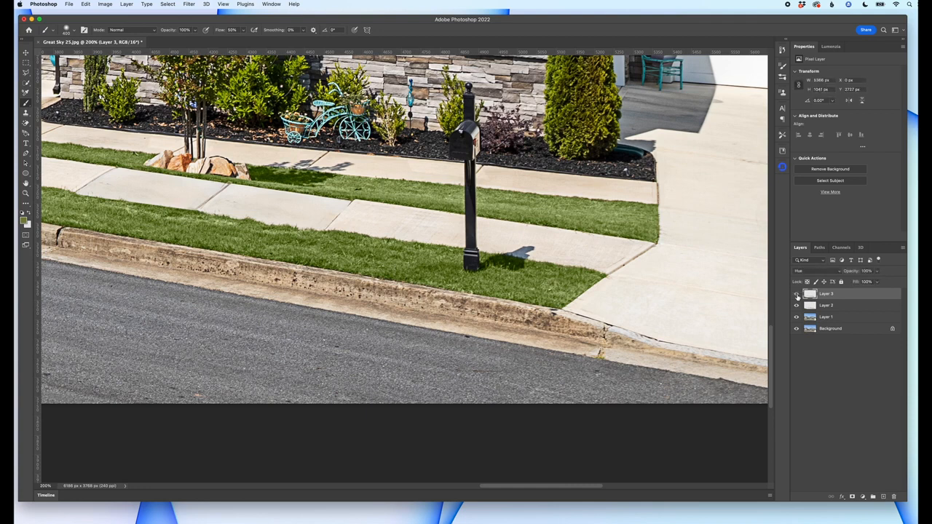
- Try the Overlay blend mode on the copied grass layer and compare the grass with that layer hidden and shown
left_click(812, 273)
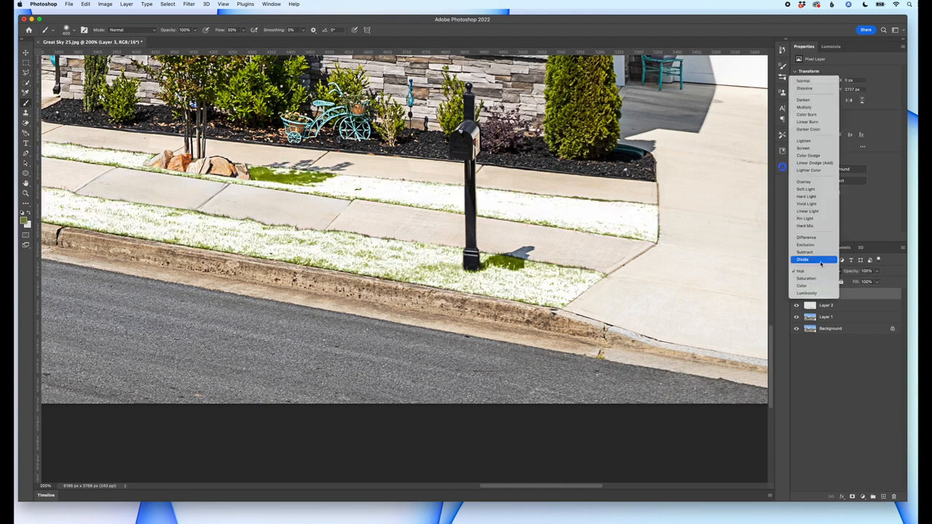
left_click(805, 182)
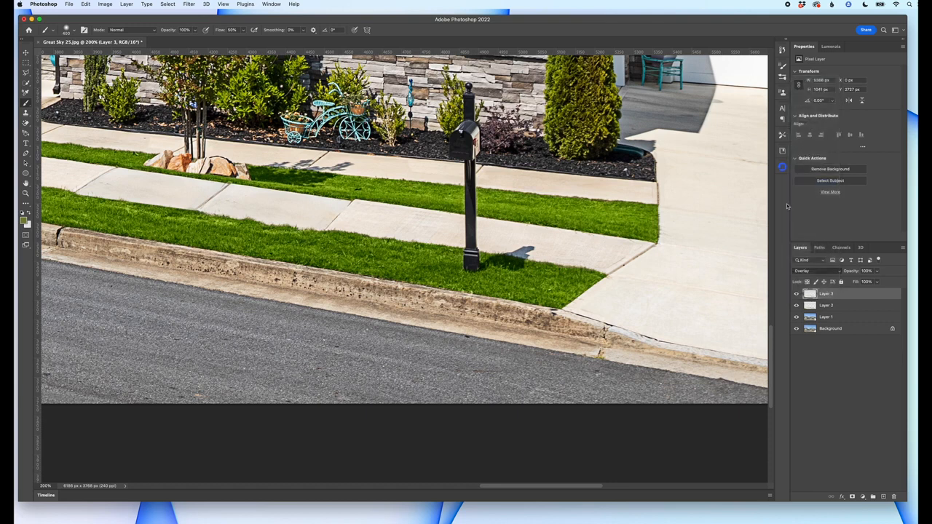
left_click(796, 294)
left_click(796, 294)
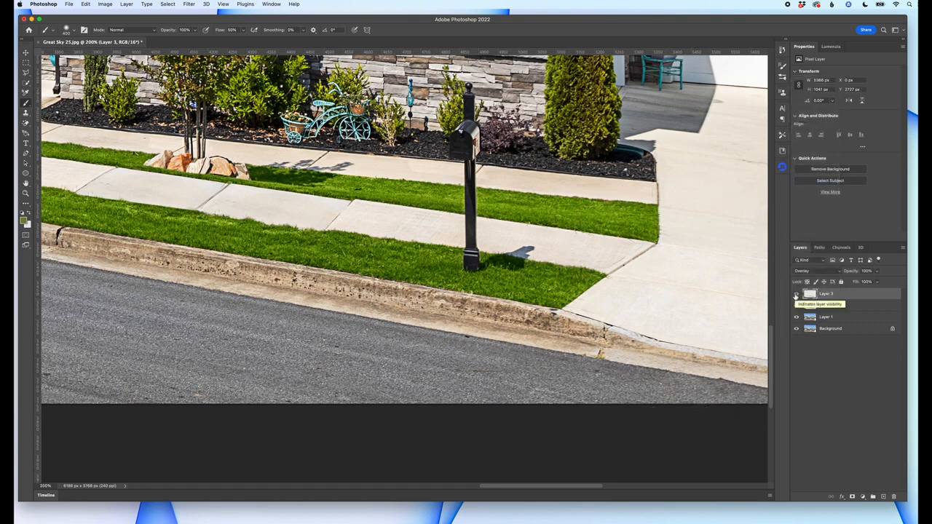
left_click(795, 294)
left_click(796, 294)
left_click(796, 294)
left_click(796, 294)
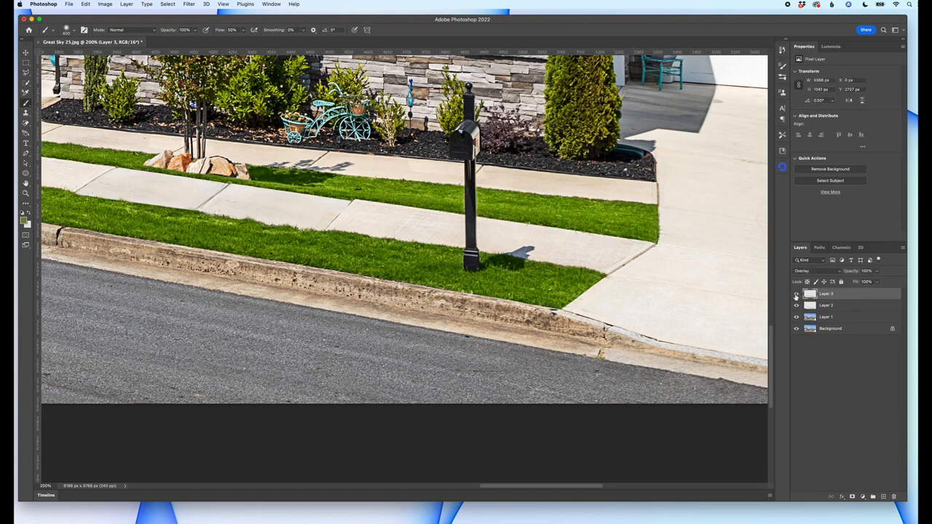
- Set the copied grass layer's blend mode to Multiply and check the darker grass across the whole photo
left_click(804, 272)
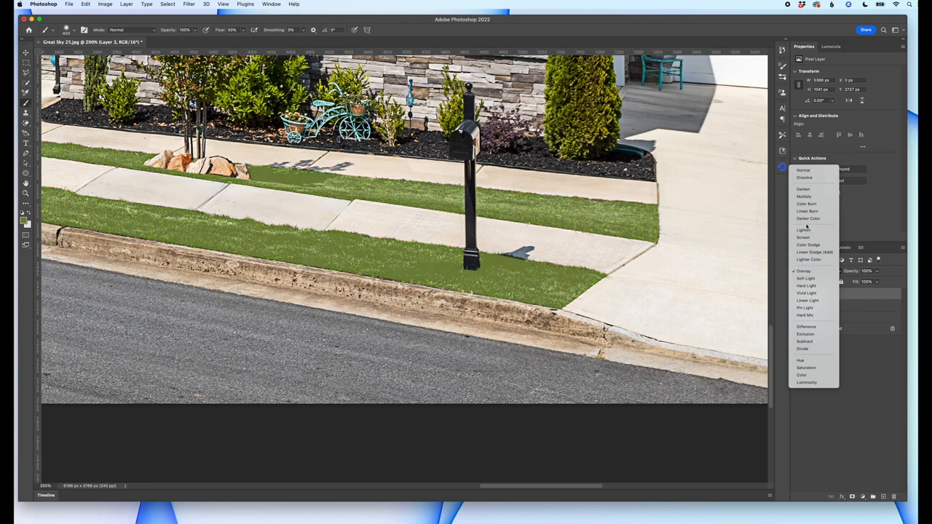
left_click(805, 197)
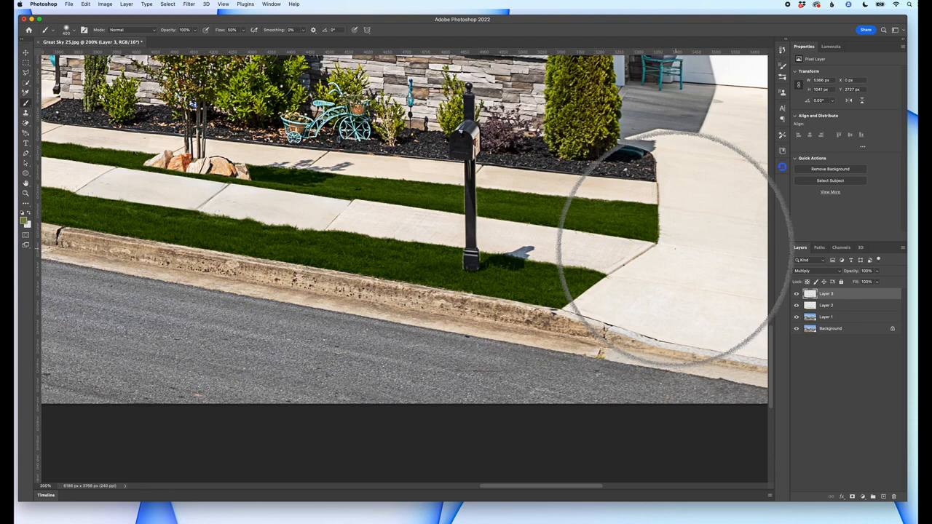
key("super+minus")
key("super+minus")
key("super+minus")
key("super+minus")
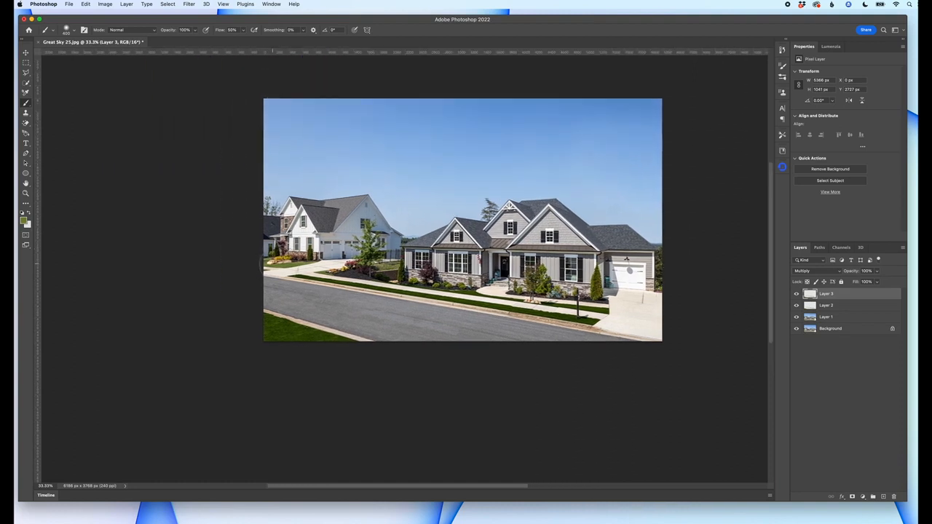
key("super+plus")
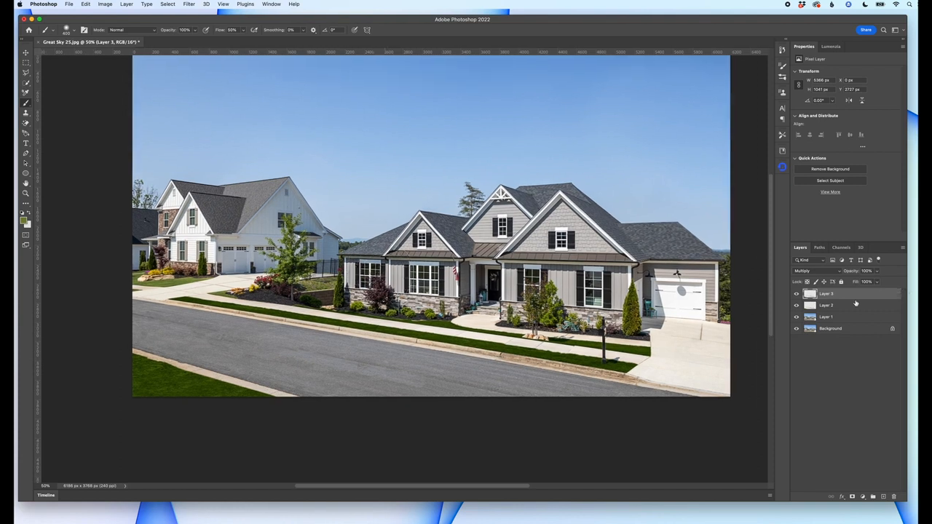
- Try lowering the Multiply grass layer's opacity to 50%
left_click(876, 272)
left_click_drag(864, 282, 860, 281)
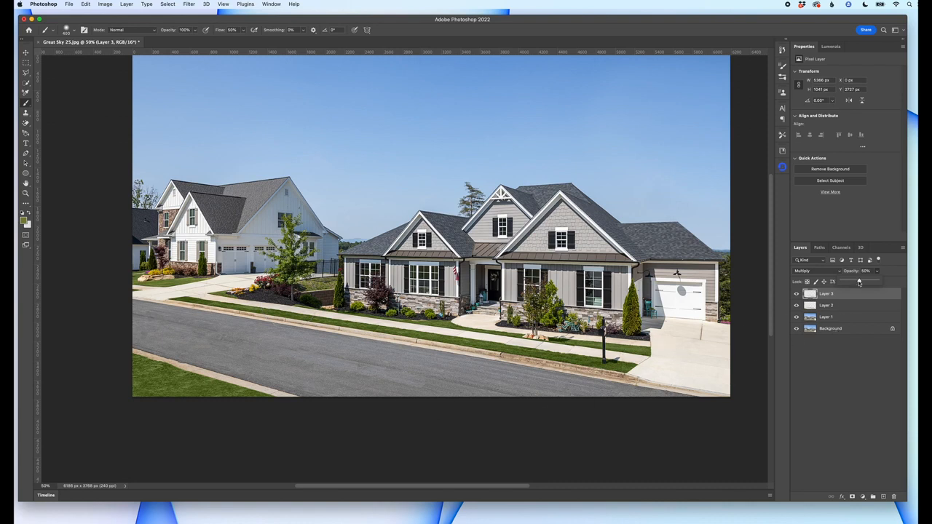
left_click(840, 358)
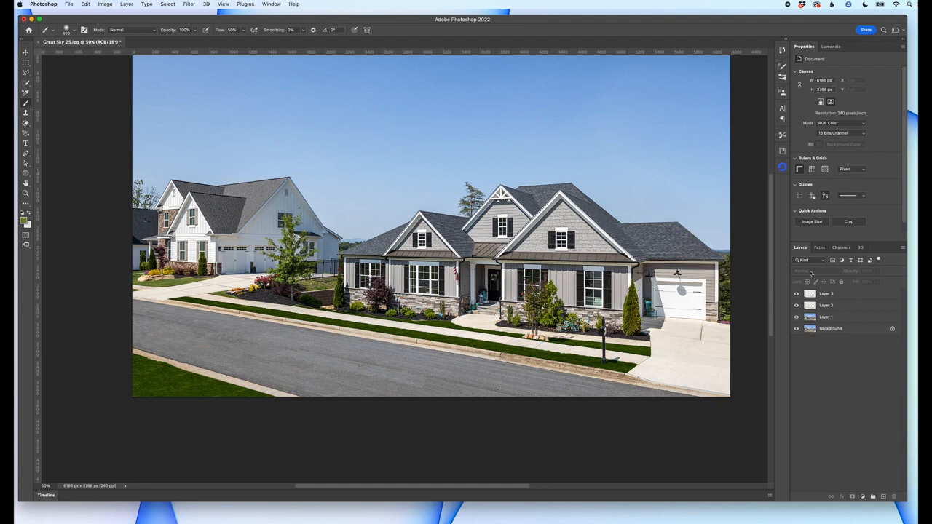
- Set the copied grass layer, Layer 3, to the Overlay blend mode at 50% opacity
left_click(814, 293)
left_click(808, 271)
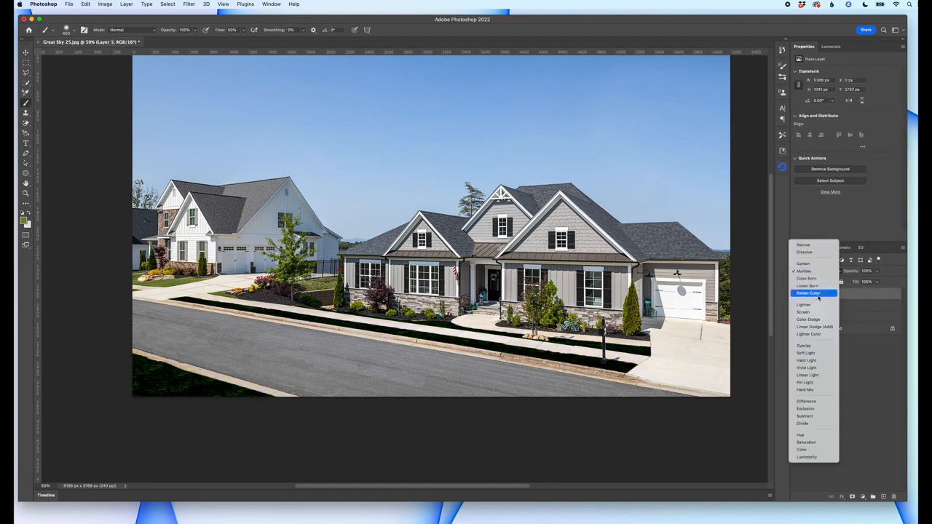
left_click(807, 346)
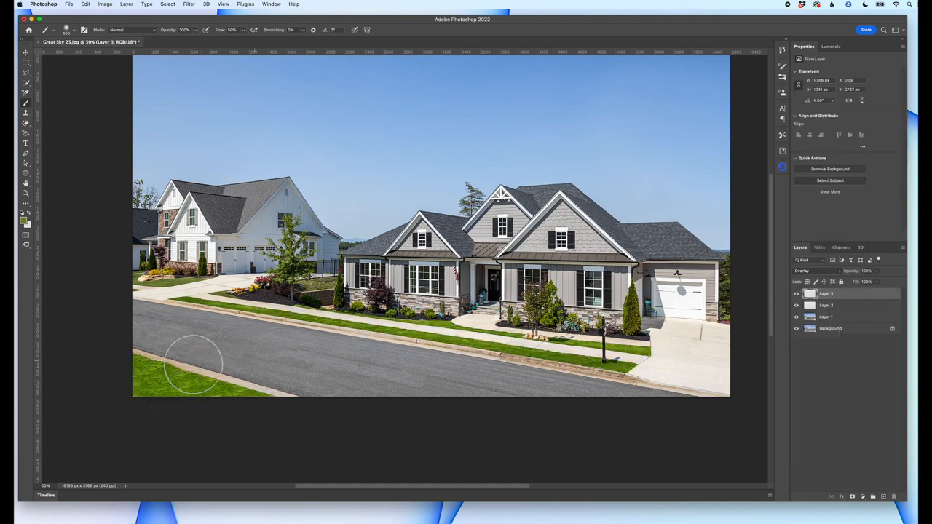
left_click(875, 271)
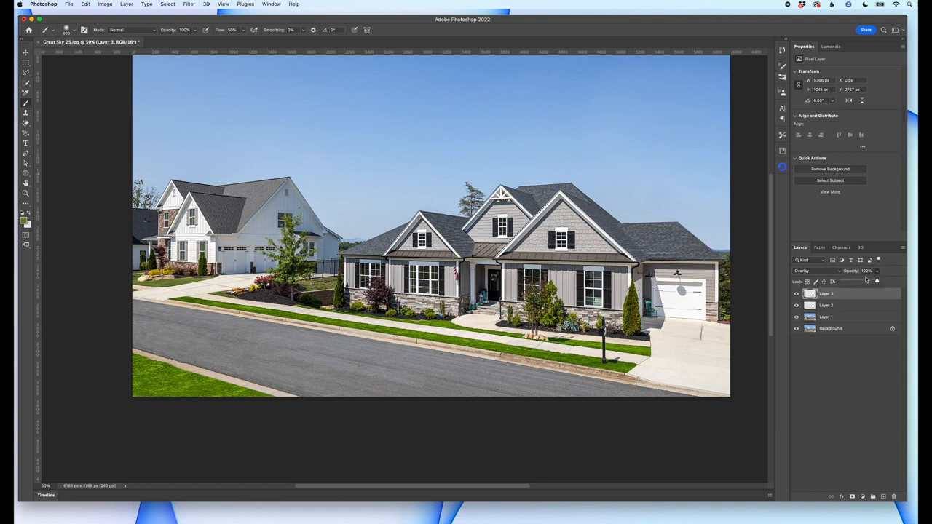
left_click(864, 281)
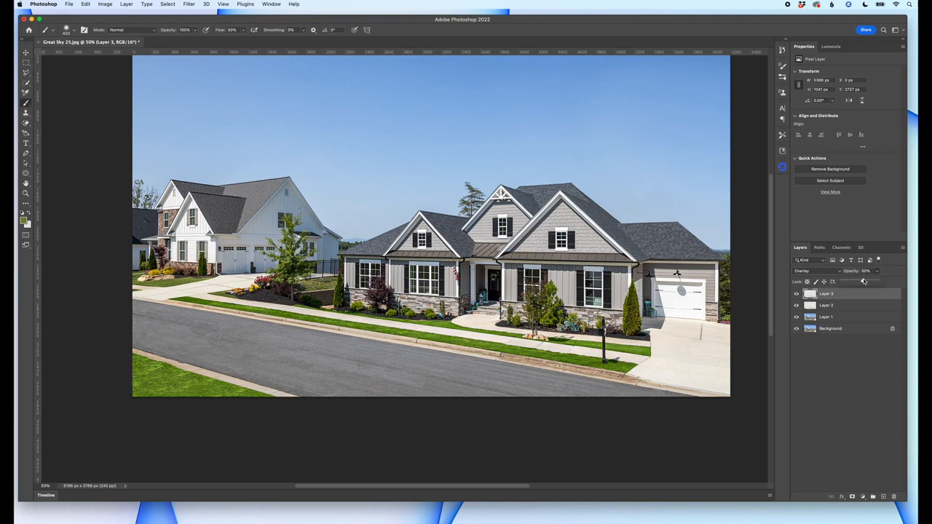
left_click_drag(864, 281, 856, 281)
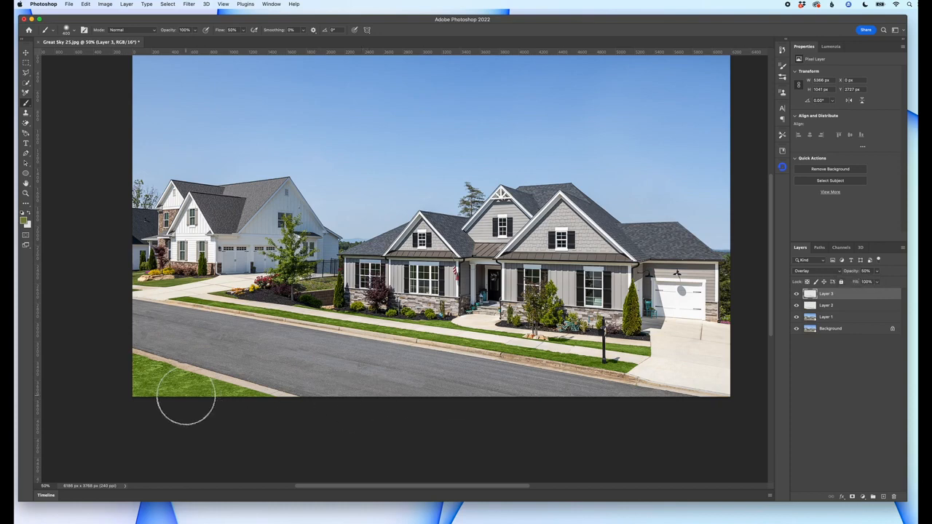
- Examine the grass strips around the mailbox and driveway up close, and return to the wider view of the photo
key("super+plus")
scroll(612, 359, "right", 5)
scroll(612, 358, "down", 3)
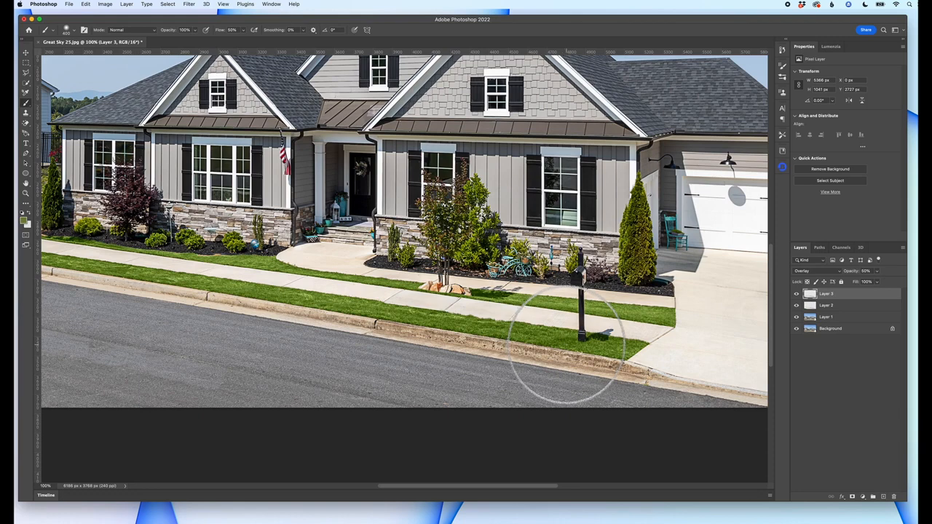
key("super+plus")
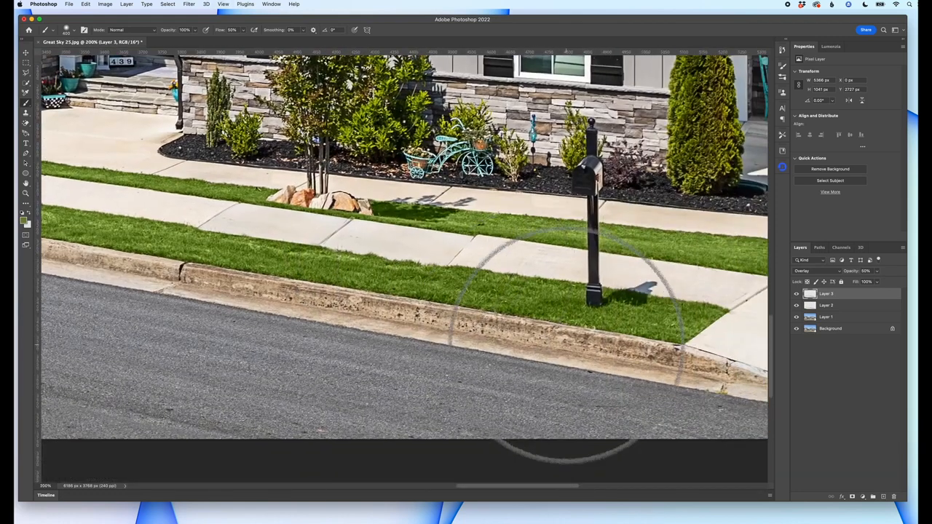
key("super+minus")
key("super+minus")
key("super+minus")
scroll(565, 344, "left", 5)
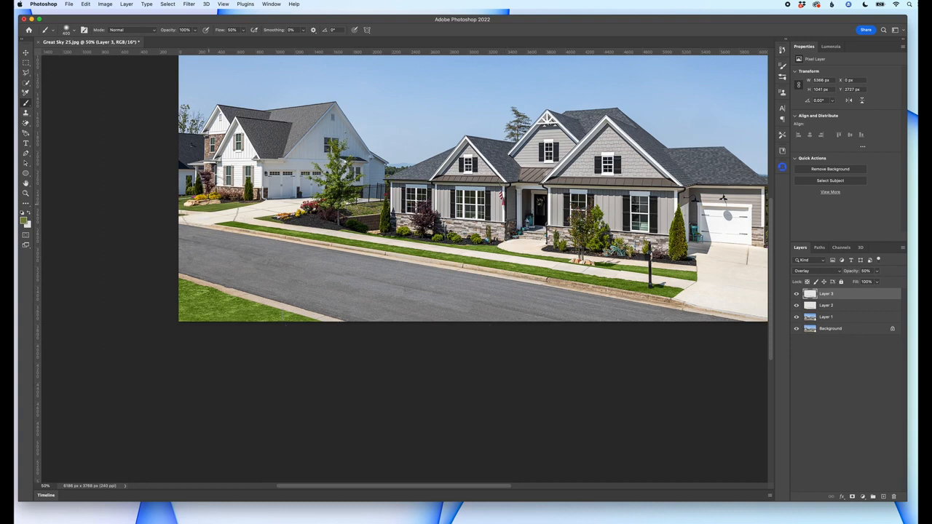
scroll(419, 289, "up", 1)
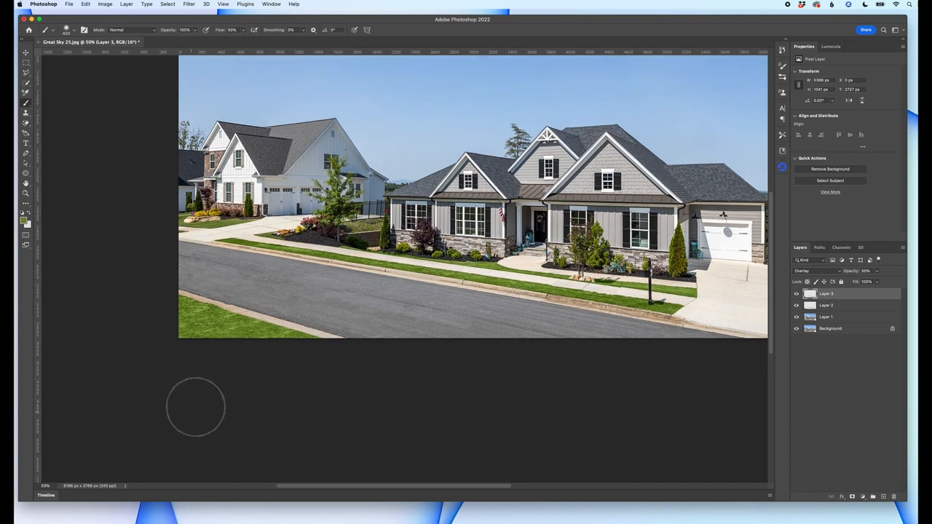
- Add a Curves adjustment clipped to Layer 3 and darken its midtones with a point at input 141, output 112
left_click(863, 499)
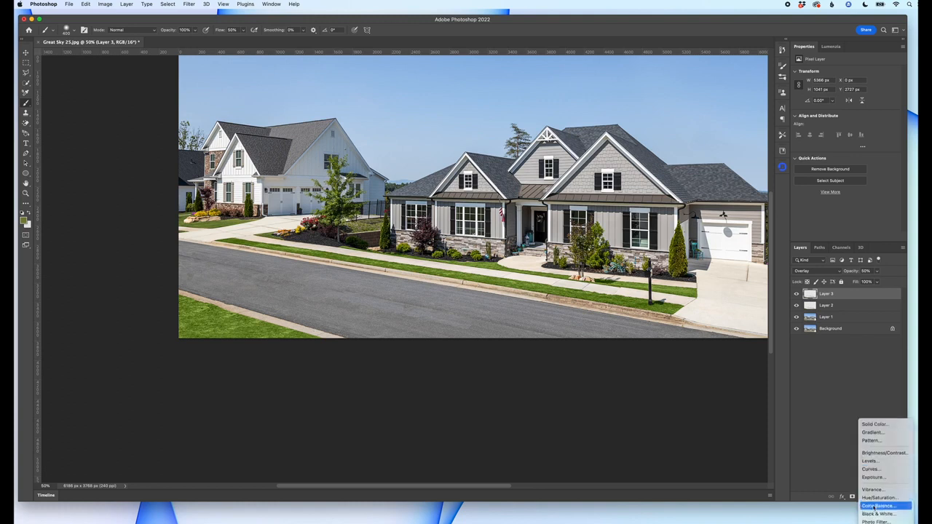
left_click(875, 472)
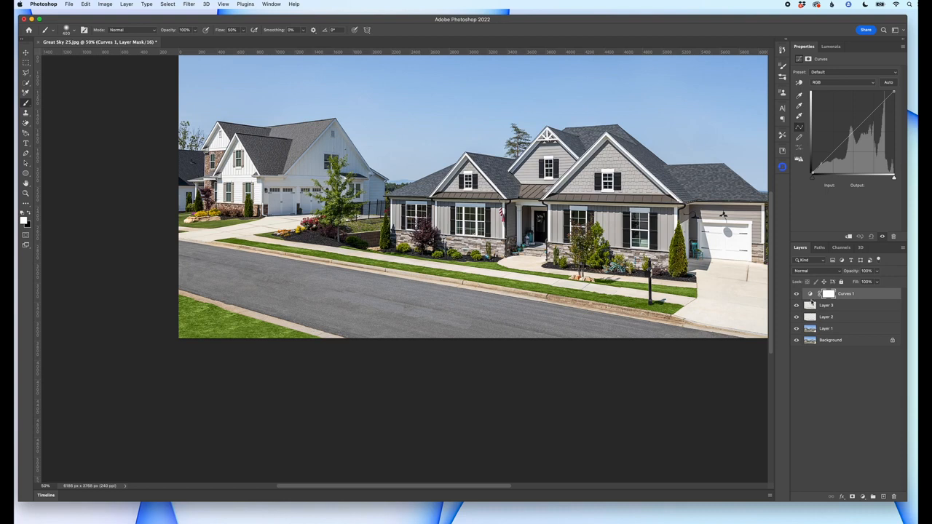
left_click(814, 299, "alt")
left_click_drag(854, 133, 857, 137)
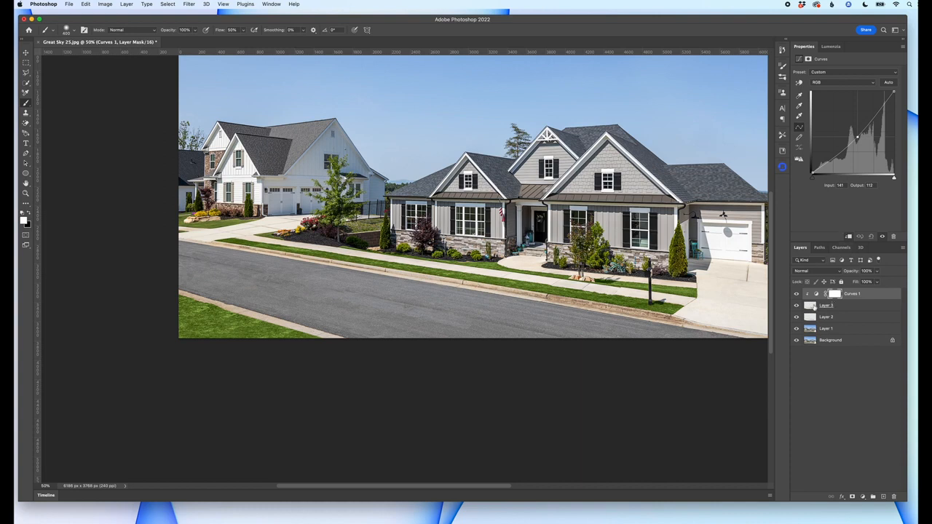
- Set Layer 3's blend mode to Multiply and lift the clipped curve's midtones to input 109, output 147
left_click(813, 306)
left_click(812, 271)
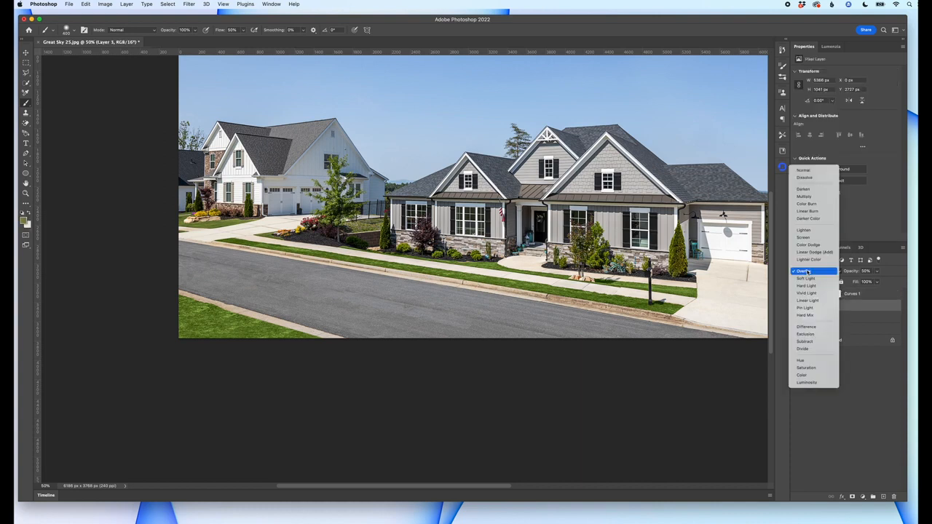
left_click(804, 196)
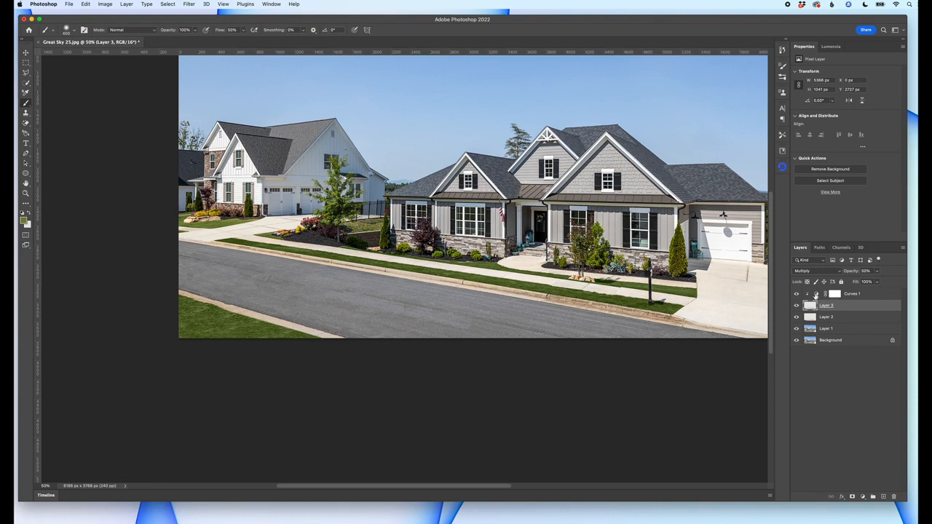
left_click(815, 295)
left_click_drag(854, 132, 847, 126)
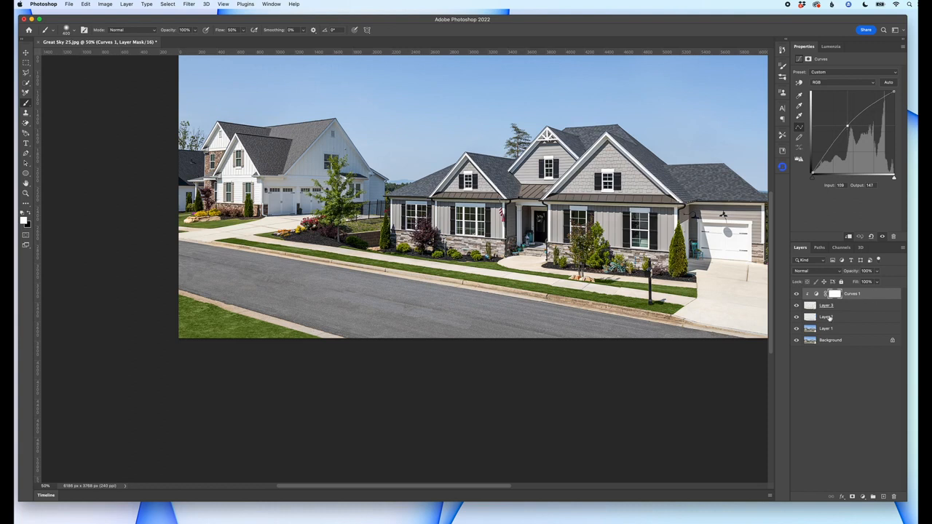
- Try Overlay on Layer 3 with the brightened curve, and return the layer to Multiply
left_click(811, 309)
left_click(812, 271)
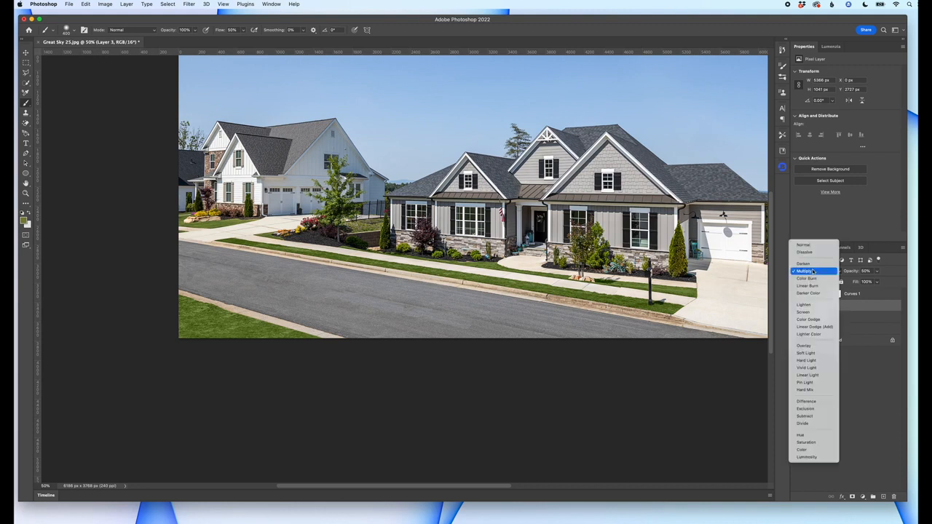
left_click(803, 347)
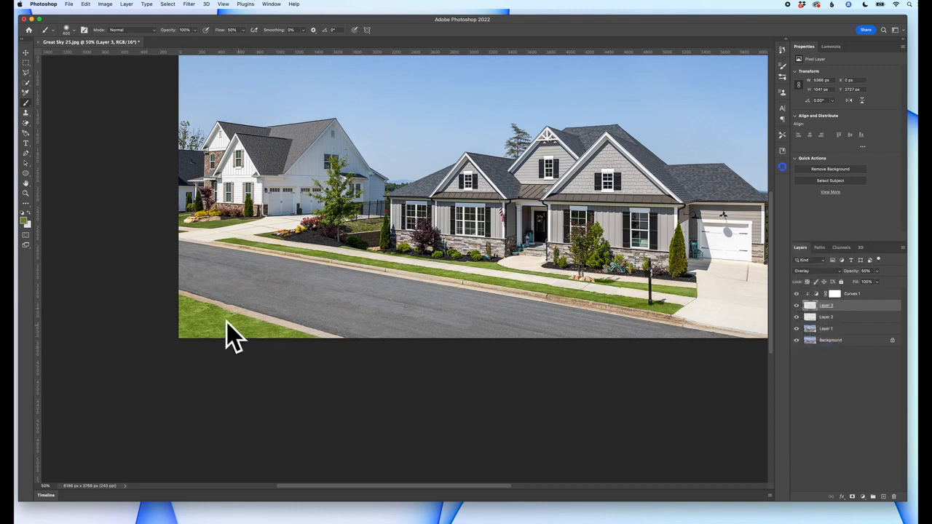
left_click(807, 271)
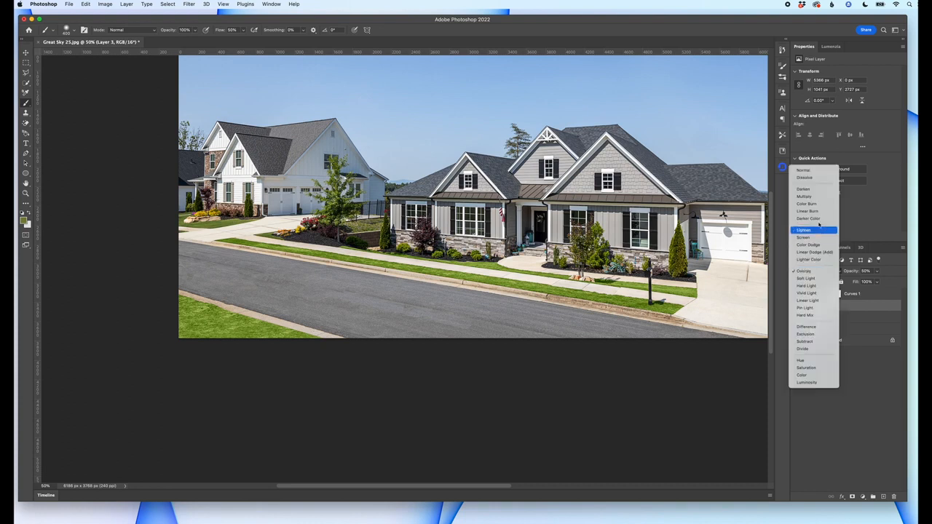
left_click(809, 197)
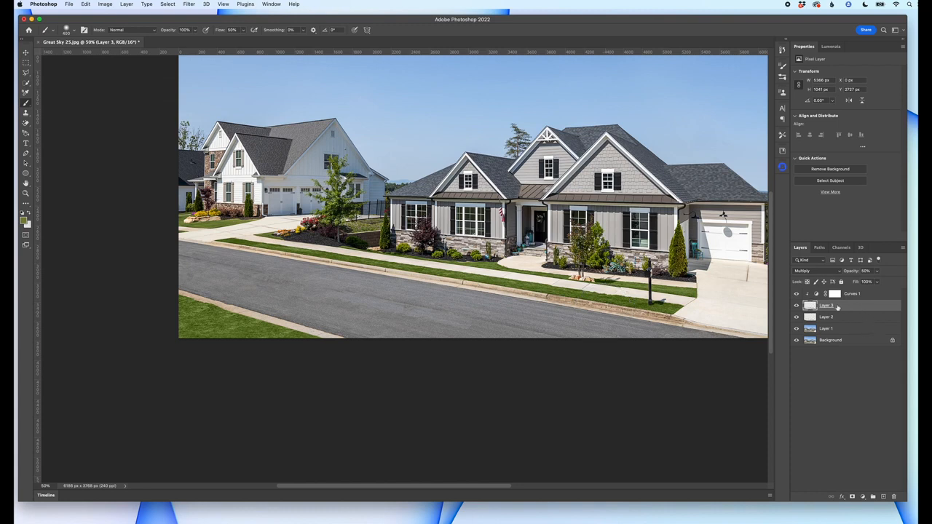
- Reduce the fill of Layer 2, the original painted grass color layer
left_click(814, 318)
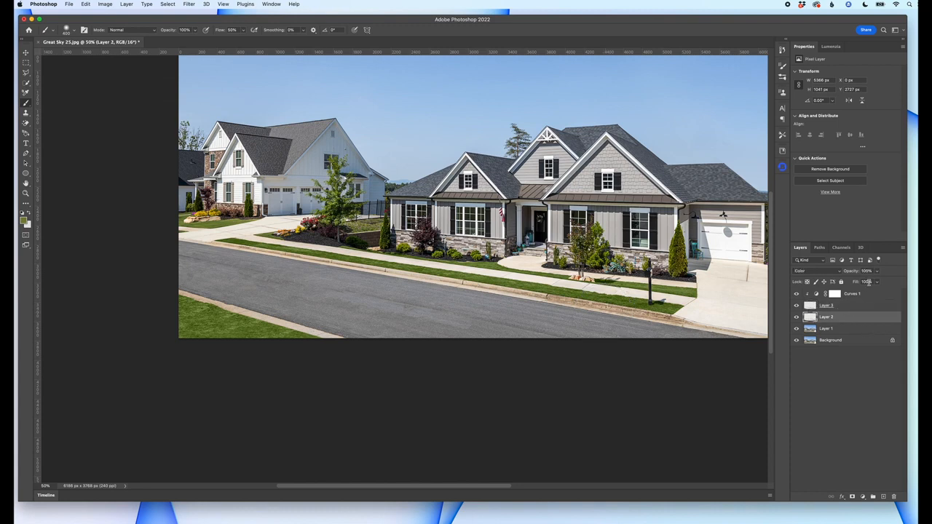
left_click(877, 282)
left_click_drag(867, 282, 865, 281)
- Set Layer 3's opacity to 70% and raise the midtone point of its clipped Curves adjustment slightly to brighten the grass
left_click(810, 308)
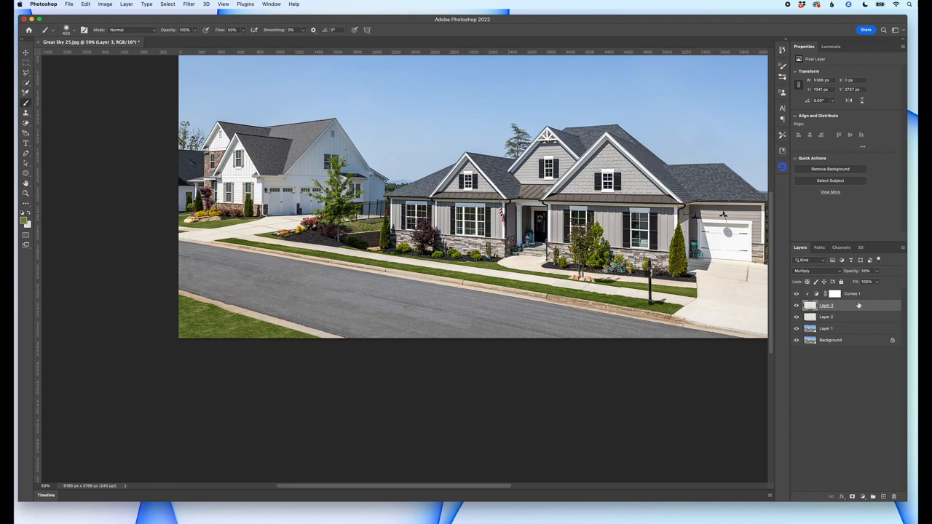
left_click(876, 271)
left_click_drag(875, 282, 886, 282)
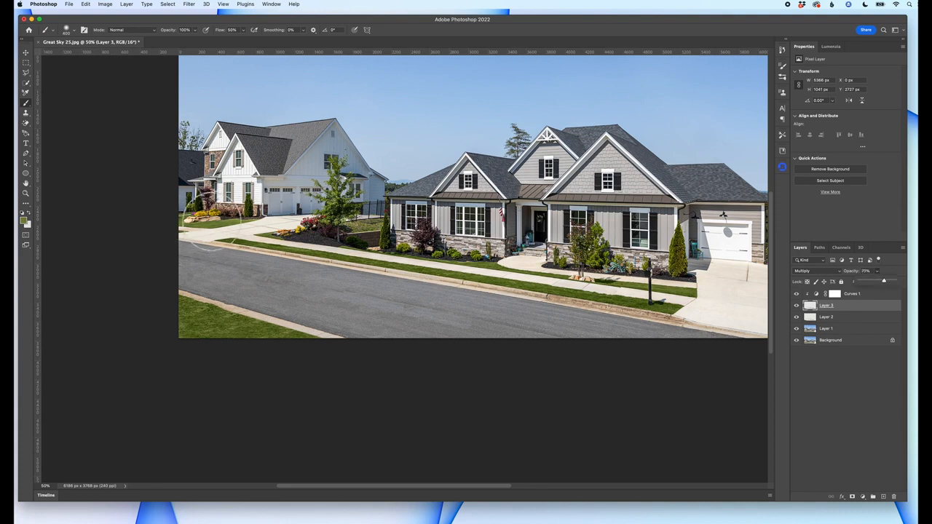
left_click(833, 295)
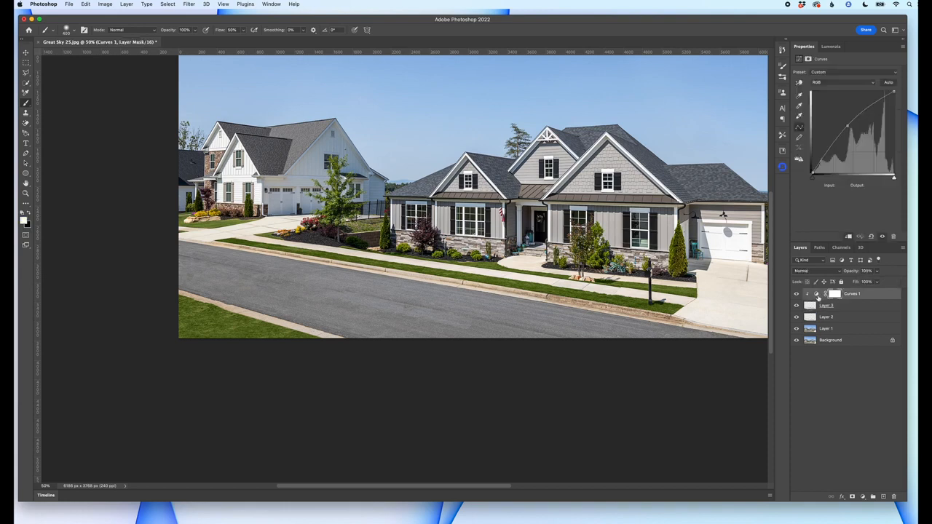
left_click_drag(846, 126, 847, 120)
- Group the Curves adjustment, Layer 3 and Layer 2 into a new group named Grass
left_click(849, 319, "shift")
right_click(849, 320)
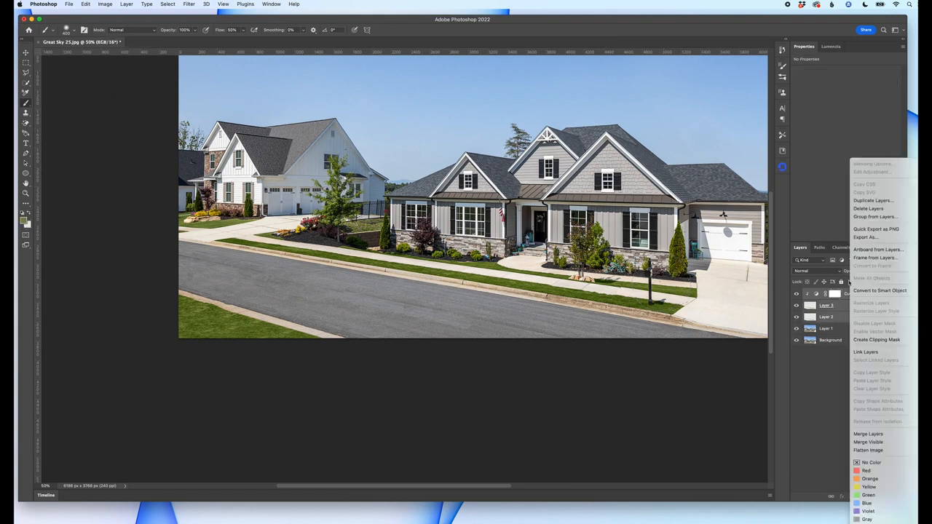
left_click(872, 217)
type("Gas")
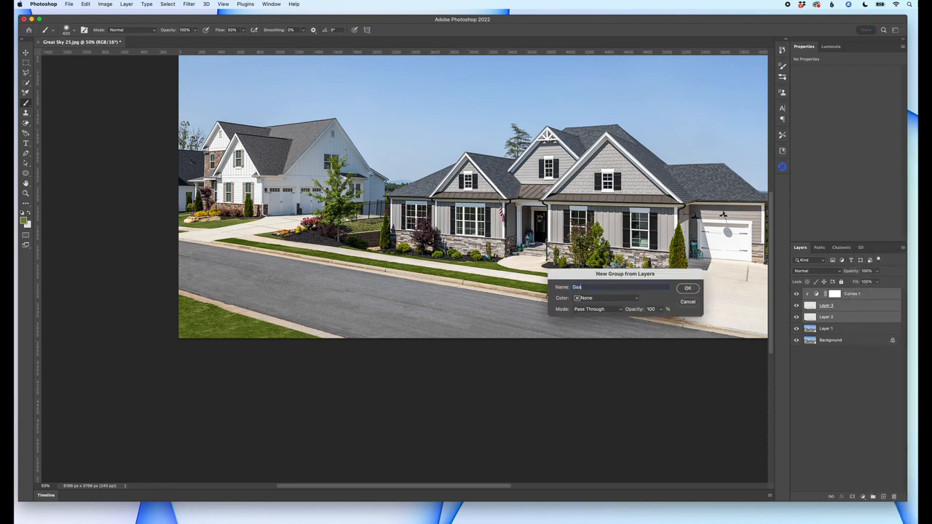
type("as")
key("Return")
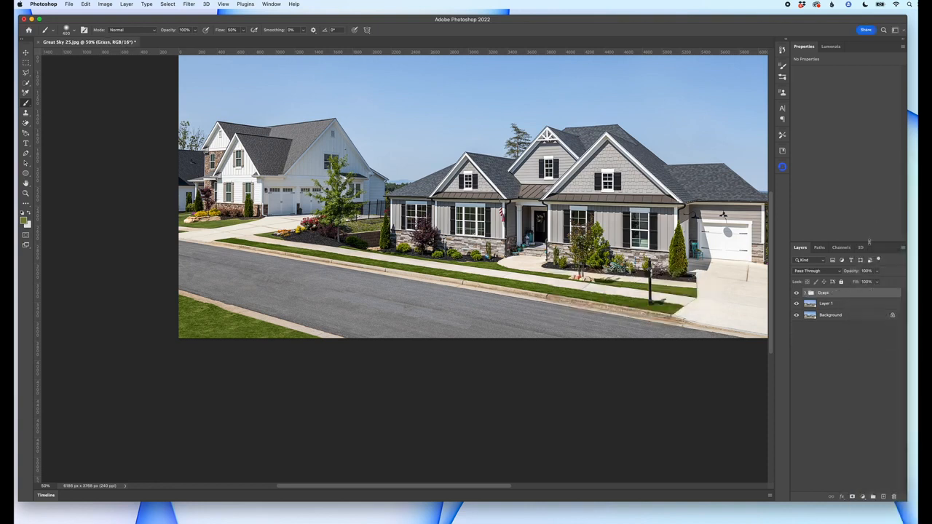
- Compare the photo with the Grass group hidden and shown, expand the group, and view the whole photo
left_click(796, 293)
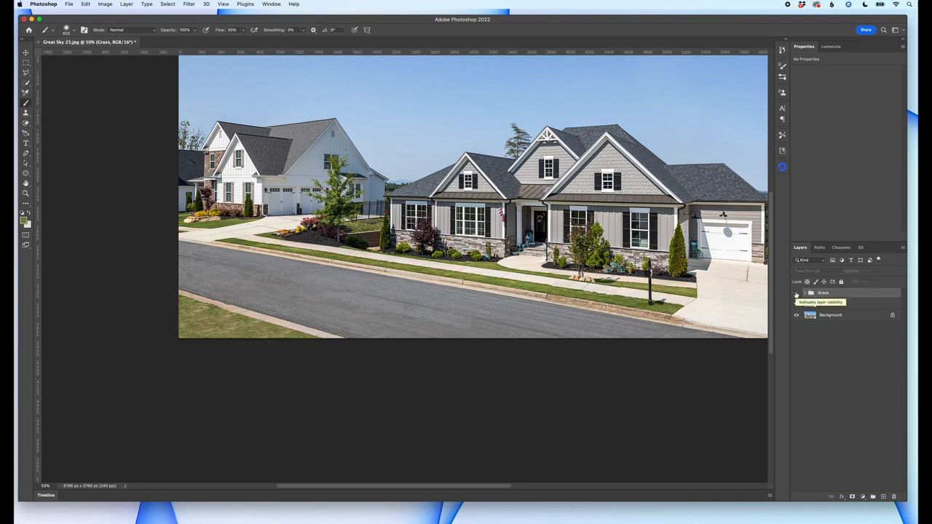
left_click(796, 293)
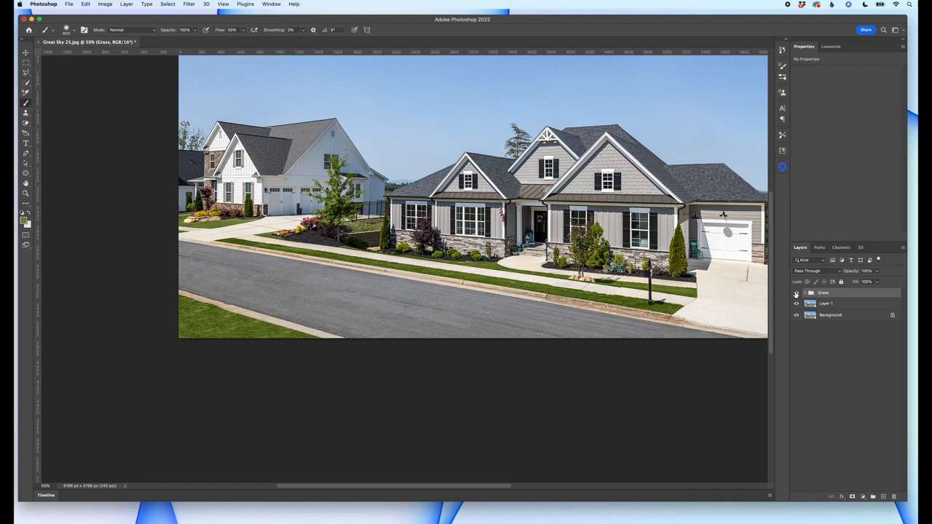
left_click(804, 293)
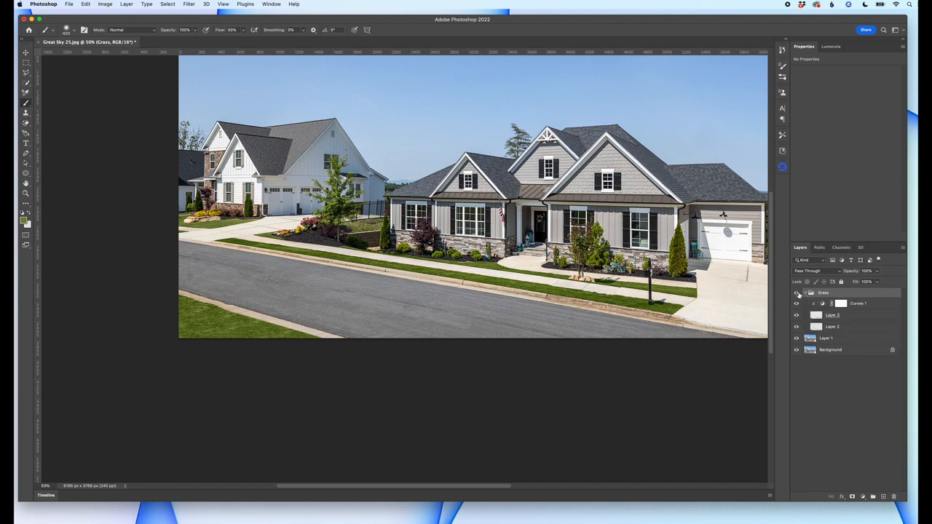
left_click(797, 293)
left_click(796, 292)
left_click(797, 293)
left_click(798, 292)
scroll(564, 282, "right", 5)
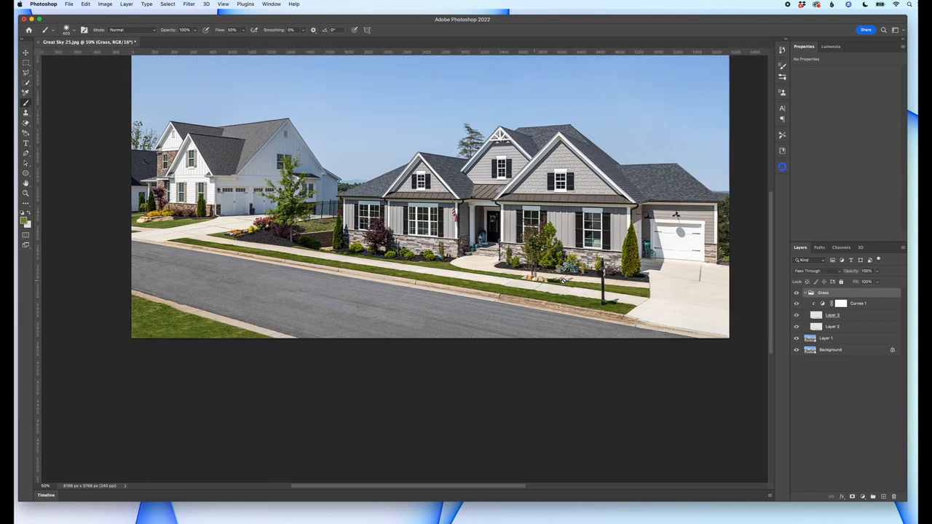
scroll(564, 282, "up", 5)
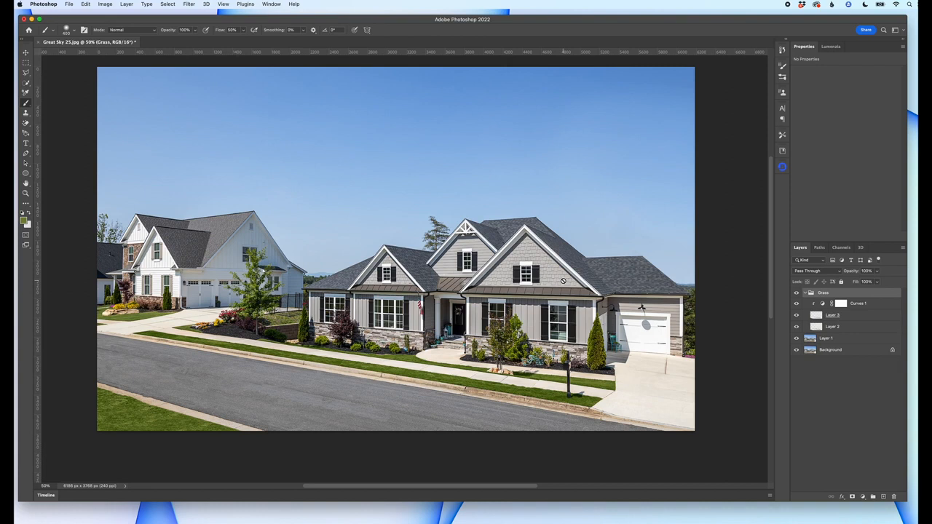